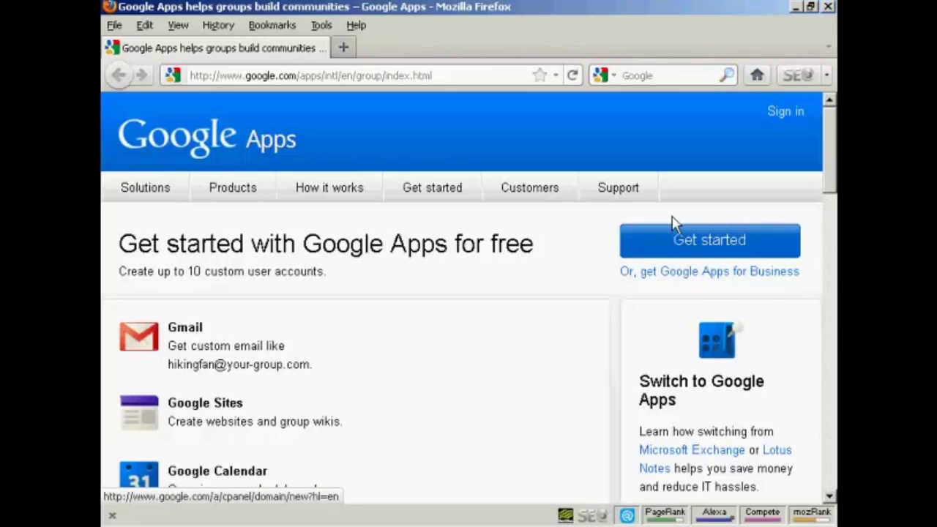
Start the free sign-up and submit samowen.info as the existing domain
left_click(723, 247)
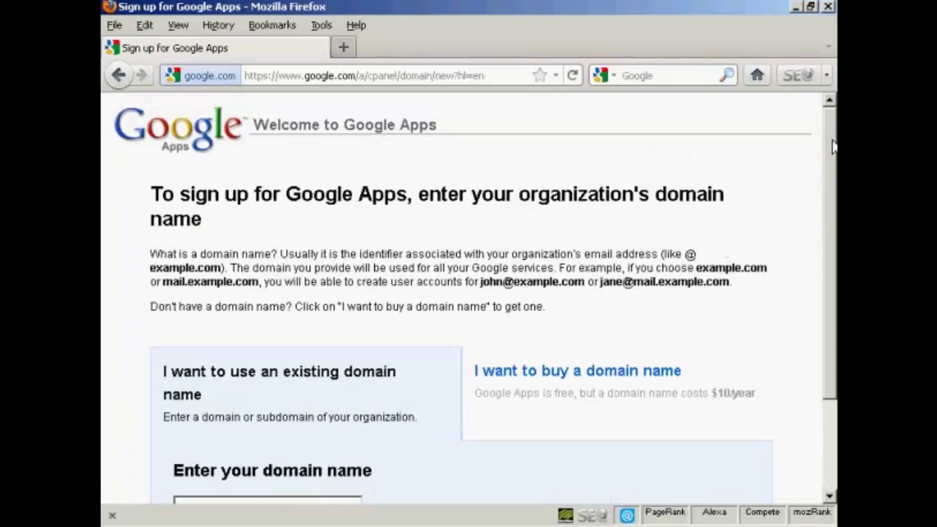
left_click_drag(832, 148, 833, 239)
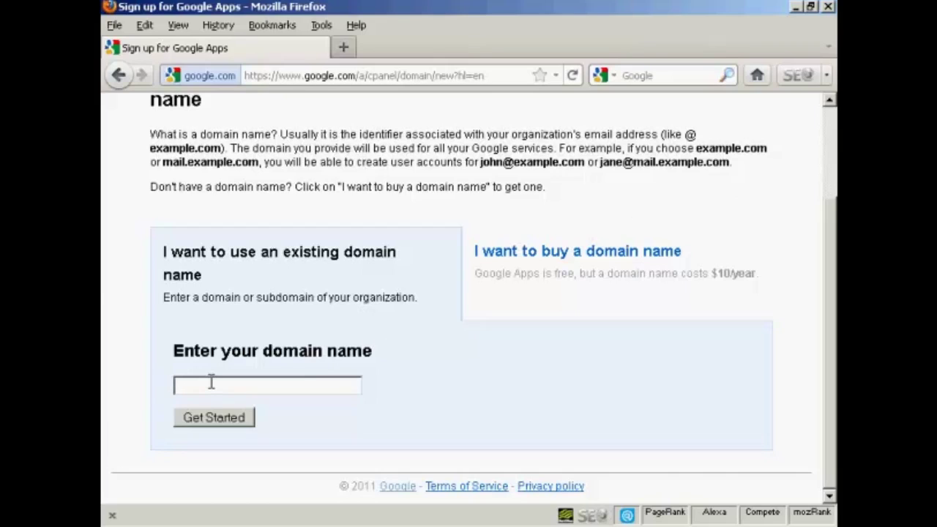
type("samowen.info")
left_click(217, 426)
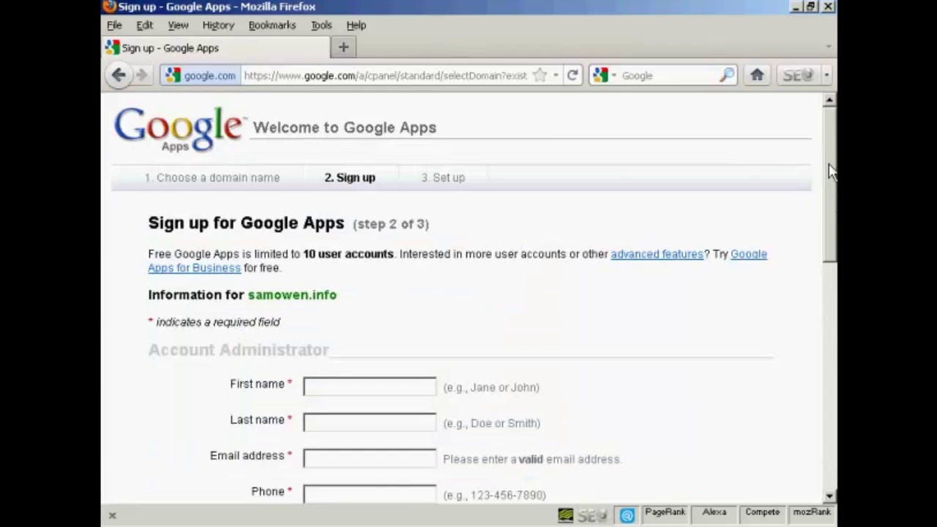
Enter the administrator's name, e-mail and phone with country United Kingdom, and tick the DNS acknowledgement
left_click_drag(830, 167, 830, 236)
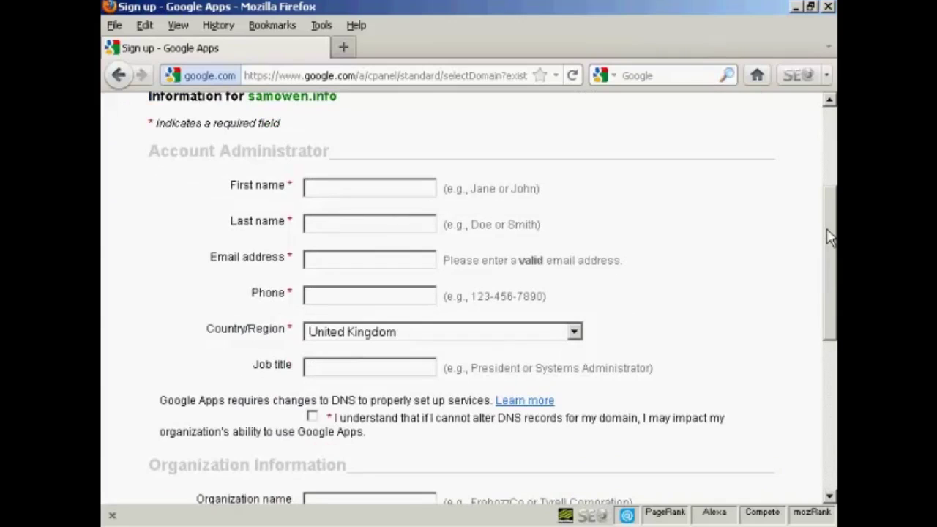
left_click(319, 183)
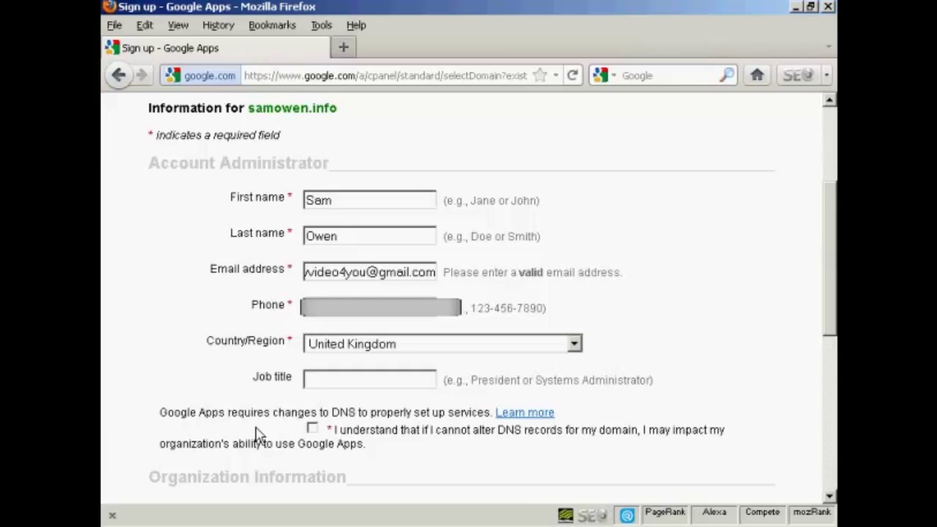
left_click(312, 428)
Enter the organization name and submit the sign-up details (Personal, 1-5 users)
scroll(835, 288, "down", 5)
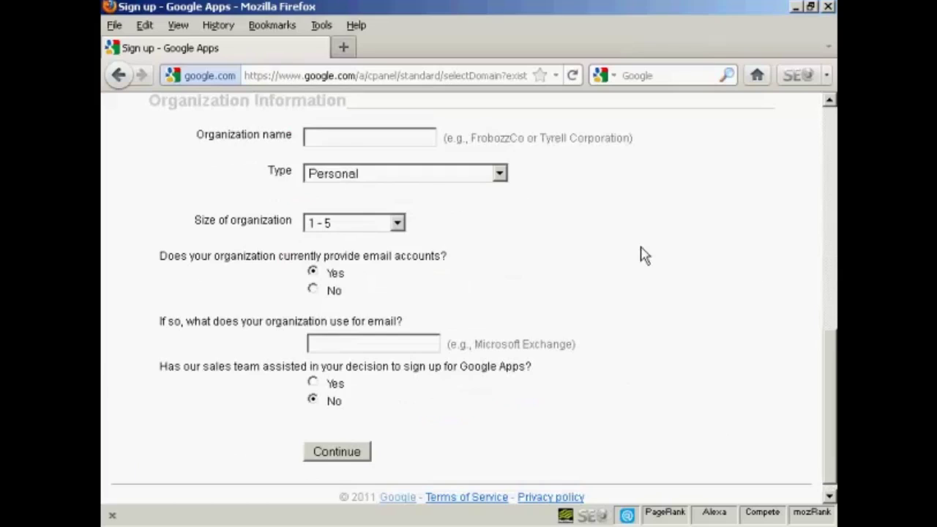
left_click(312, 138)
type("Sam")
type("Owen")
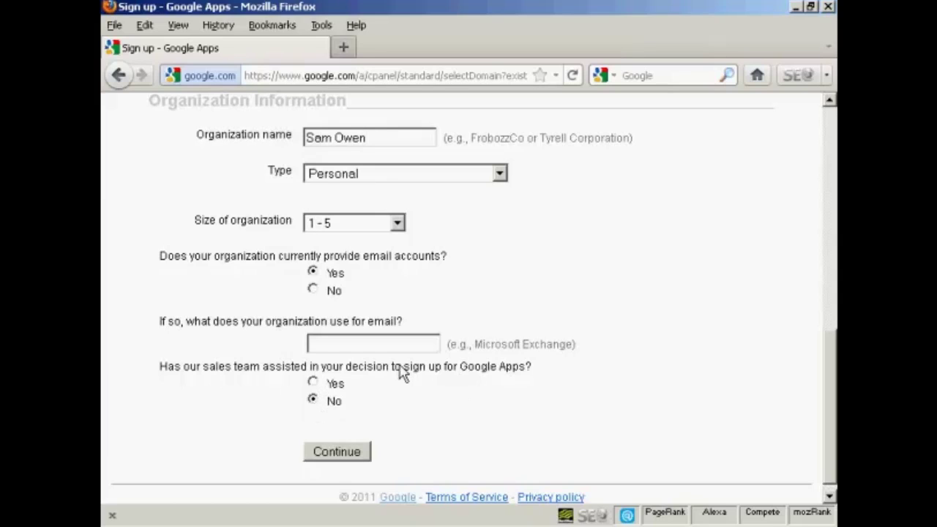
left_click(344, 460)
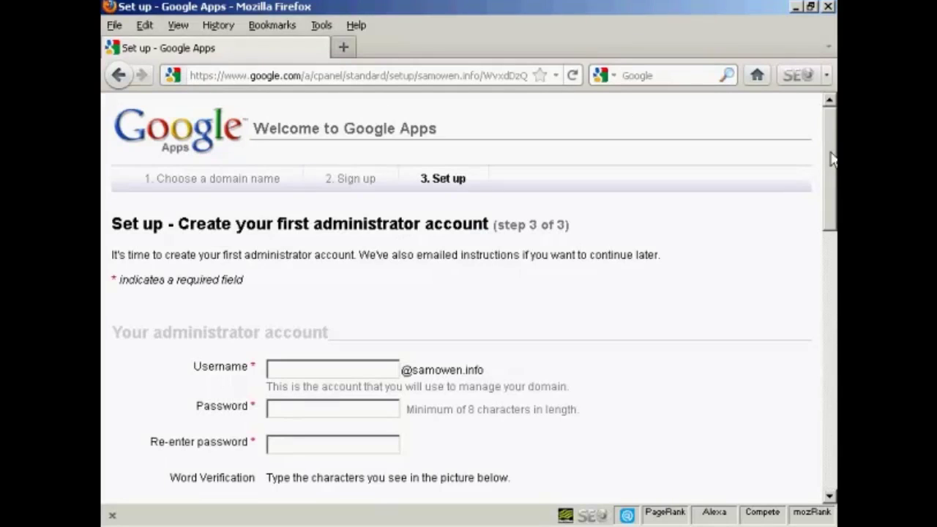
Enter the administrator username, the password twice, and the word-verification characters
left_click_drag(831, 160, 833, 205)
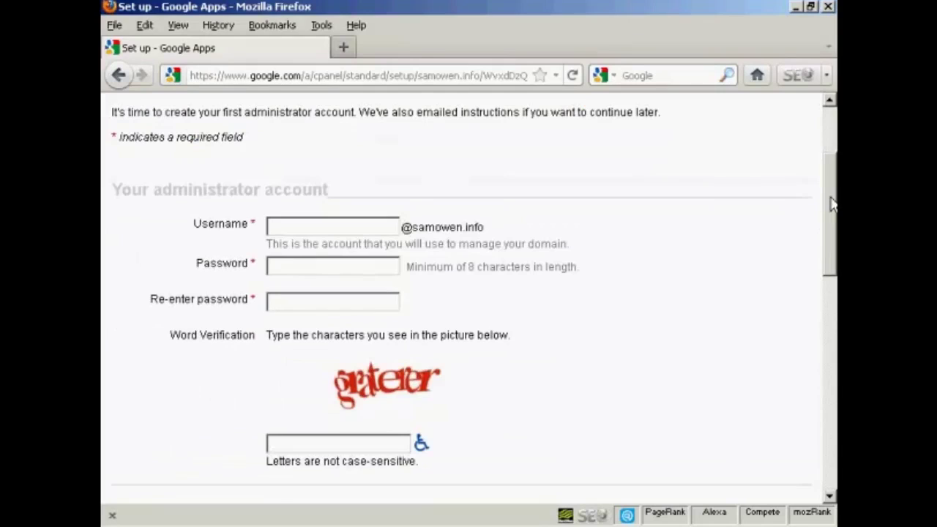
left_click(297, 225)
type("sam")
left_click(280, 268)
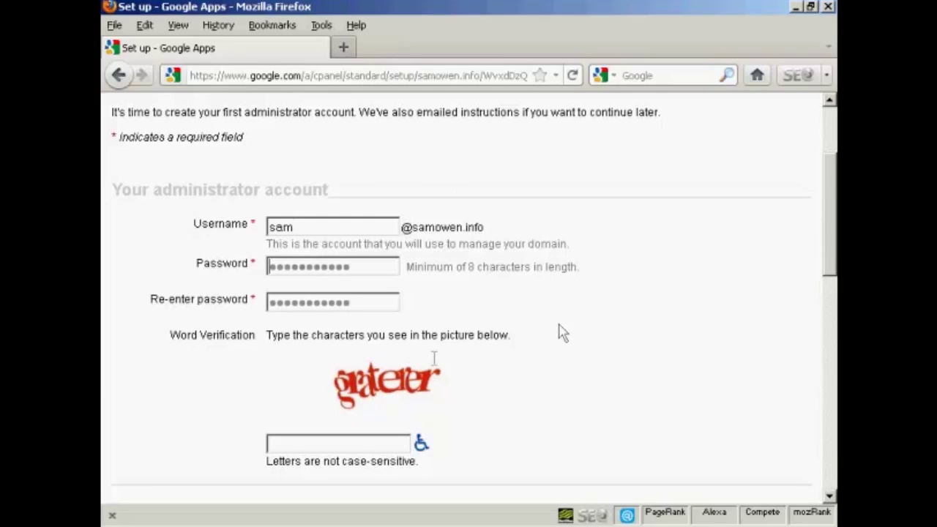
left_click(309, 442)
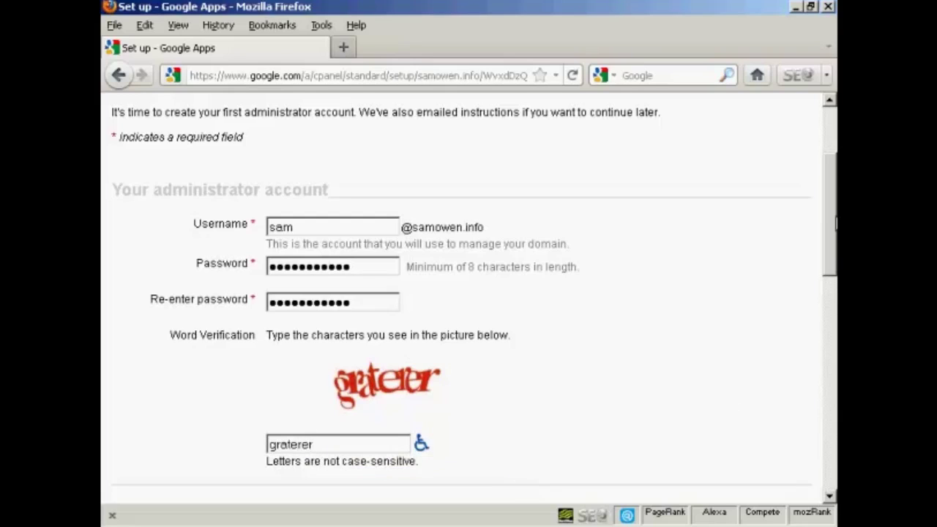
left_click_drag(836, 226, 836, 322)
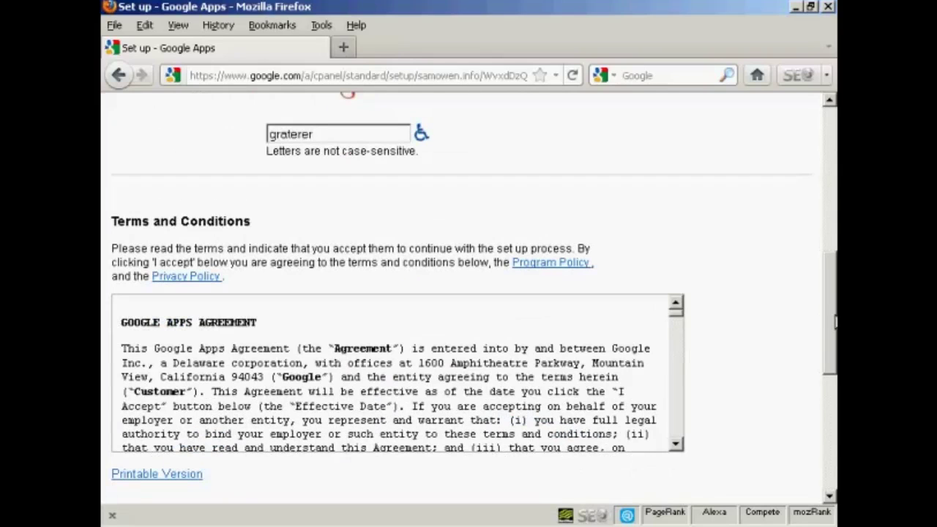
Read through and accept the Terms and Conditions to continue setup
left_click_drag(835, 320, 828, 460)
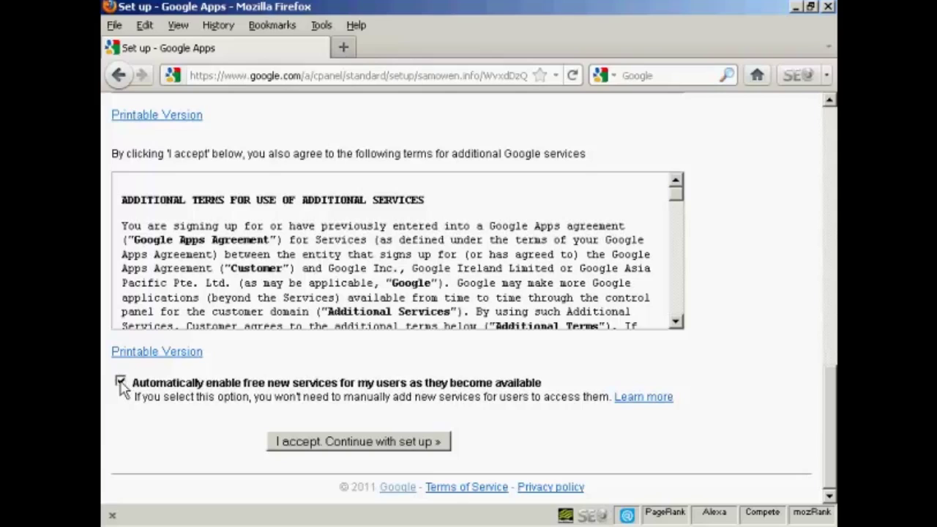
left_click(377, 445)
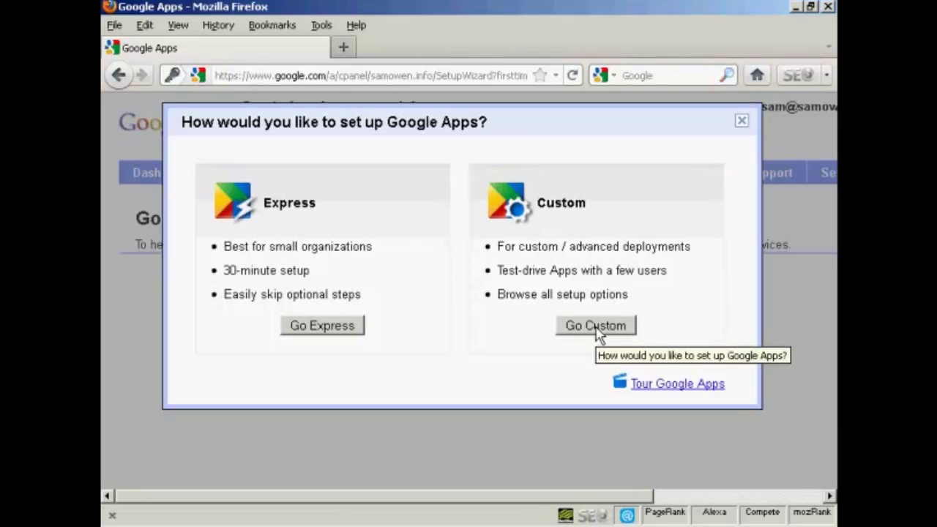
Choose the Go Custom setup option
left_click(598, 330)
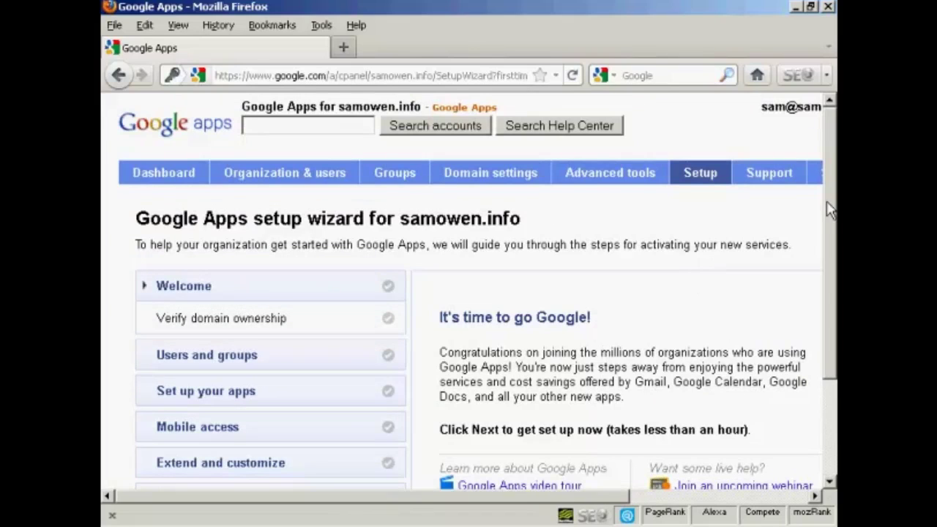
Advance past the Welcome and Verify domain ownership steps to the meta-tag verification instructions
left_click_drag(832, 207, 828, 271)
left_click(478, 443)
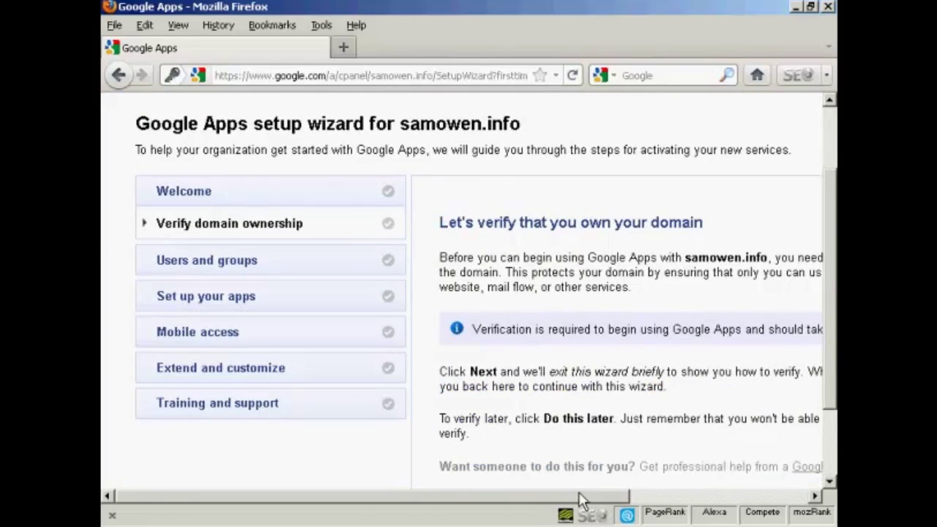
left_click_drag(576, 497, 748, 498)
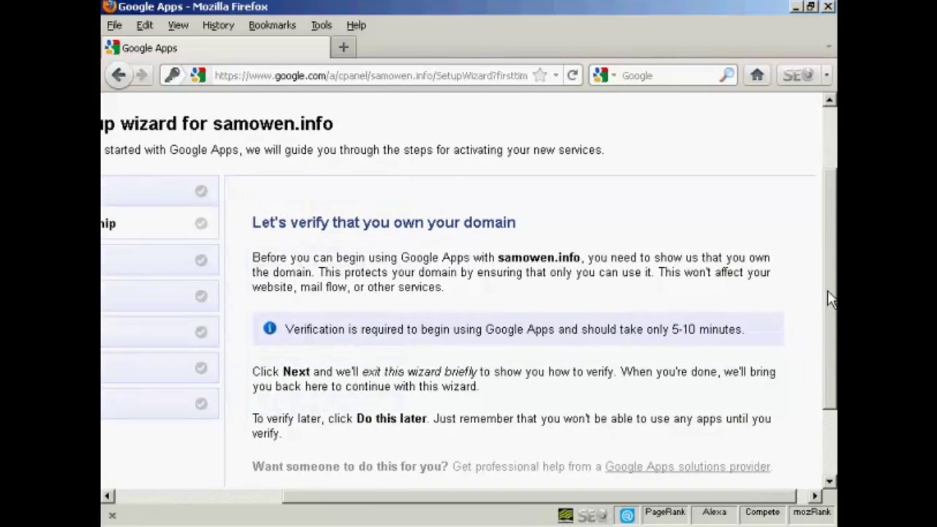
left_click_drag(828, 295, 832, 337)
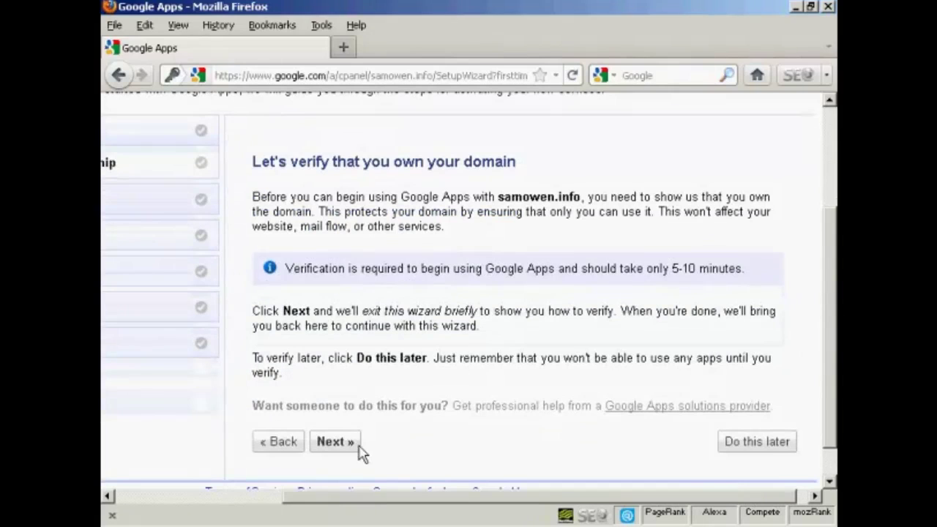
left_click(335, 442)
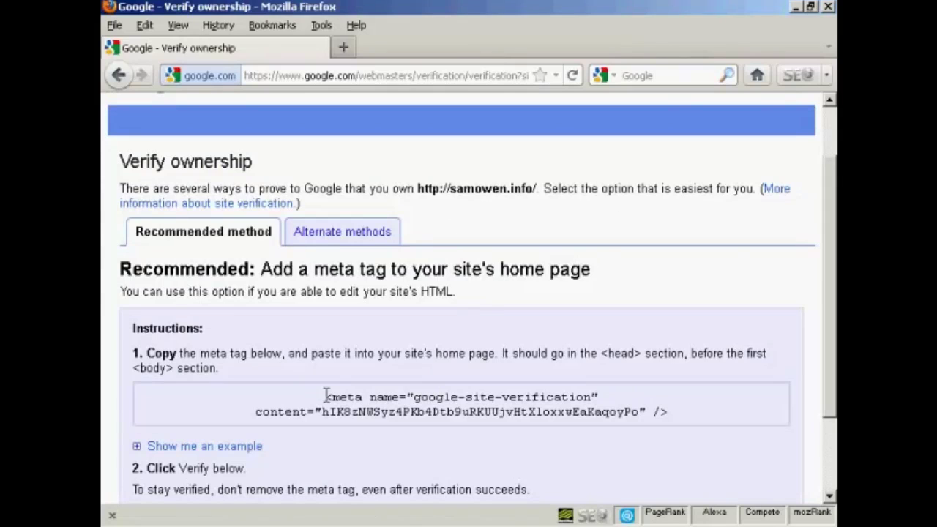
Select and copy the google-site-verification meta tag text
left_click_drag(326, 397, 680, 414)
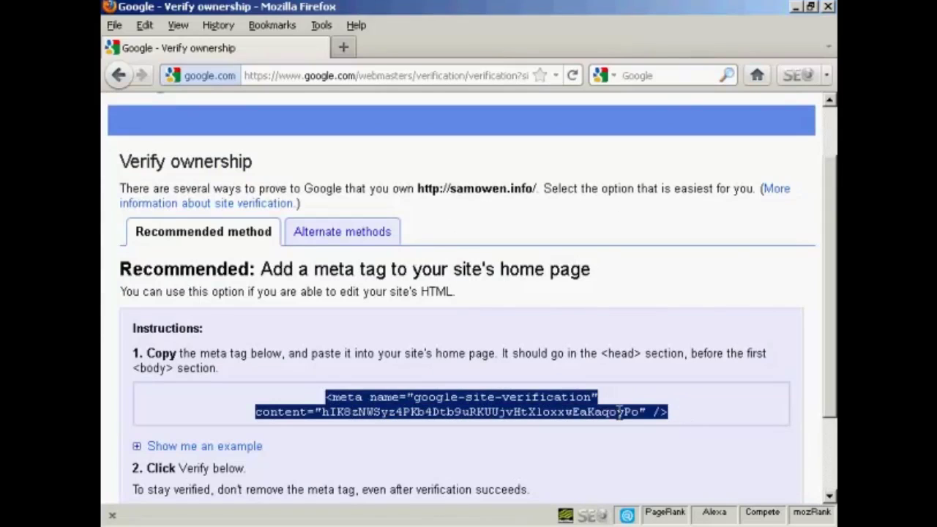
right_click(494, 407)
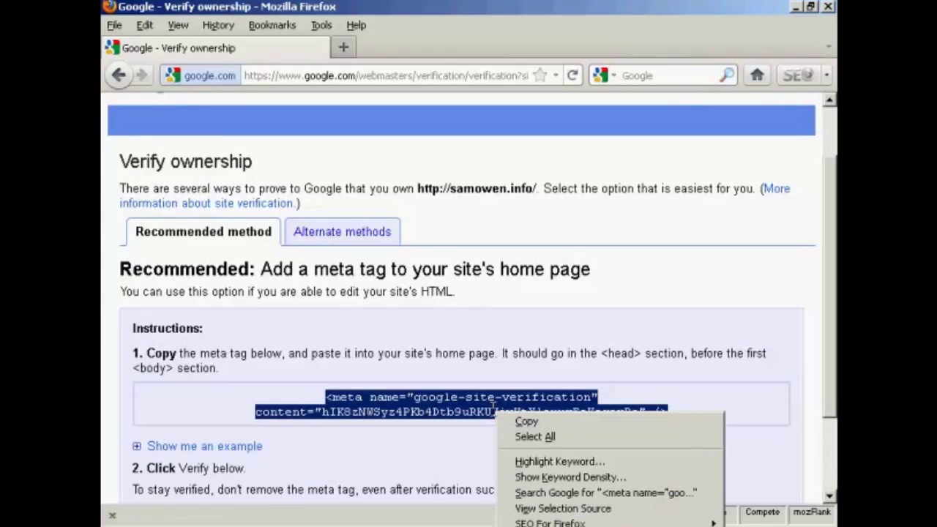
left_click(528, 422)
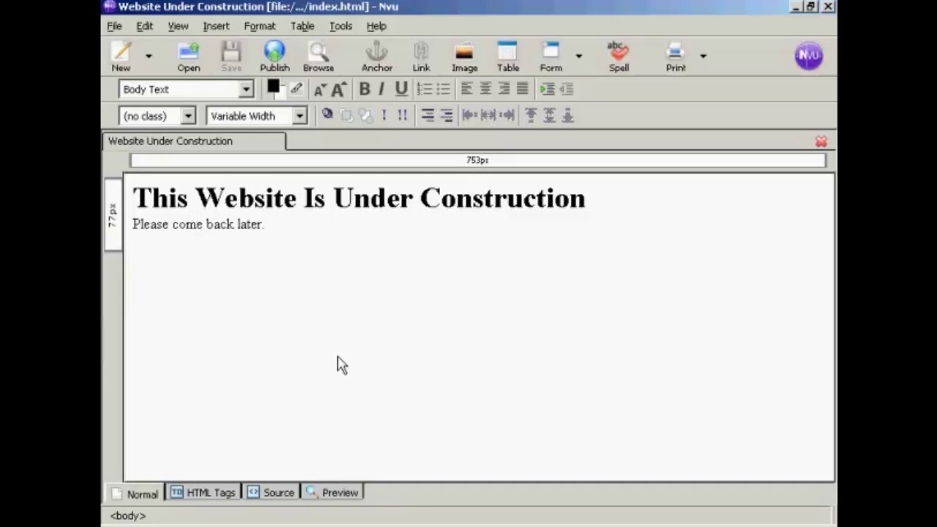
In Nvu, view index.html's source and place the cursor in the head section for the meta tag
left_click(414, 257)
left_click(285, 494)
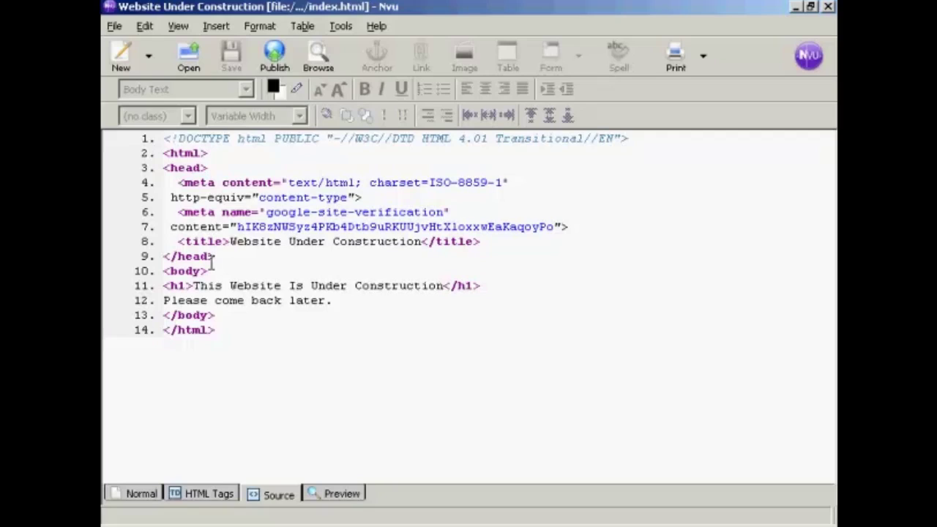
left_click(211, 262)
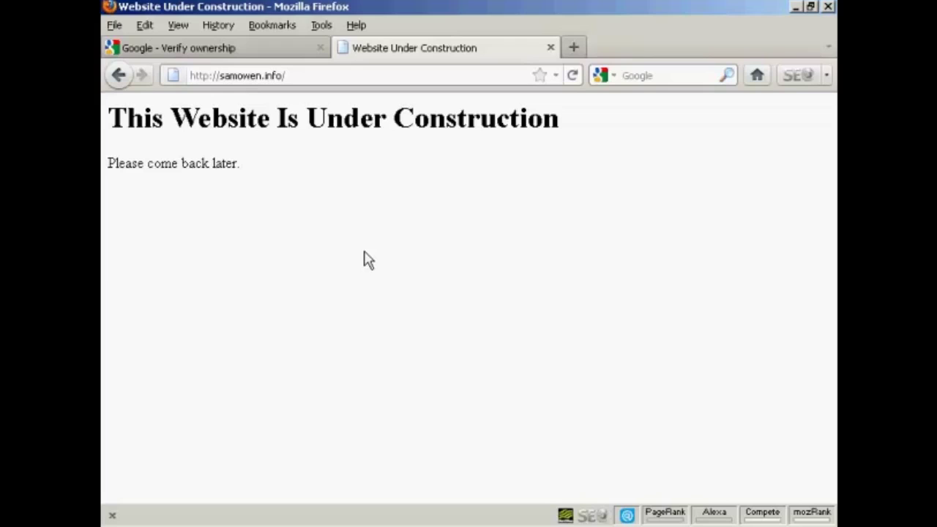
Back on the Verify ownership page, verify samowen.info
left_click(217, 50)
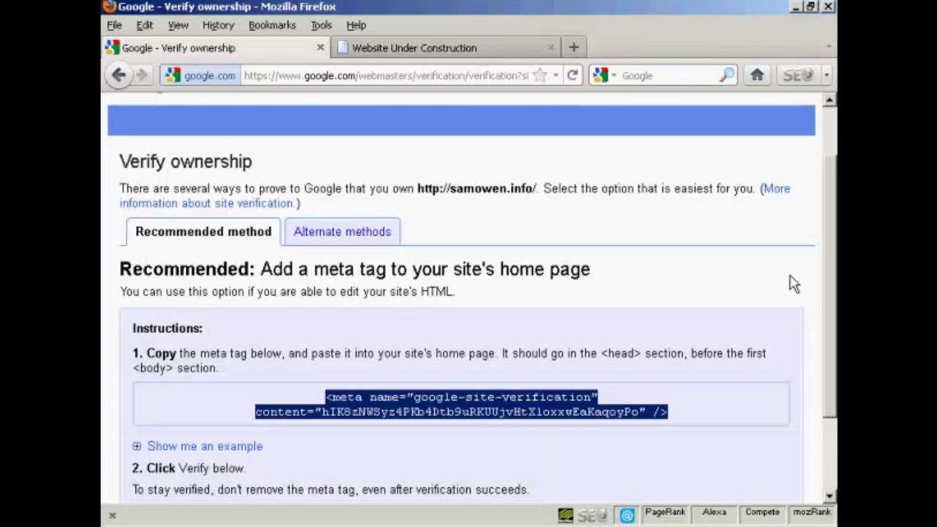
scroll(832, 242, "down", 3)
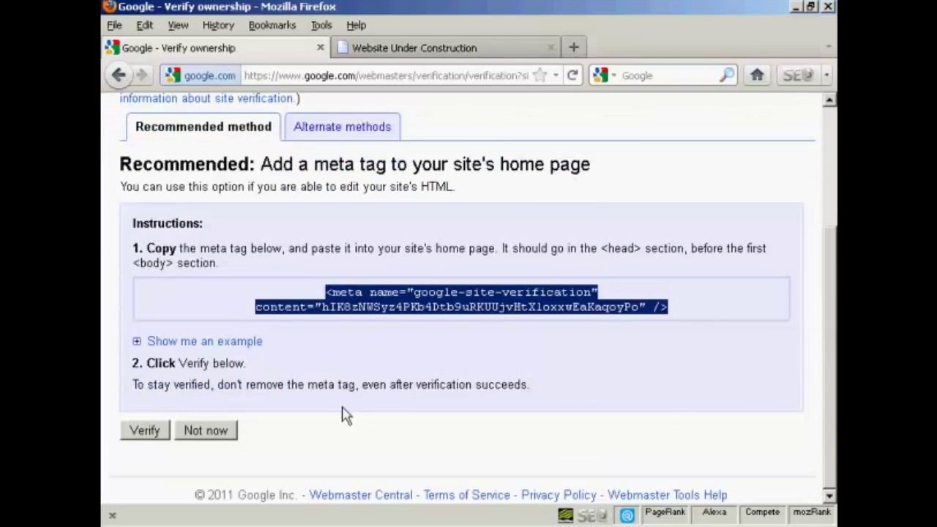
left_click(144, 433)
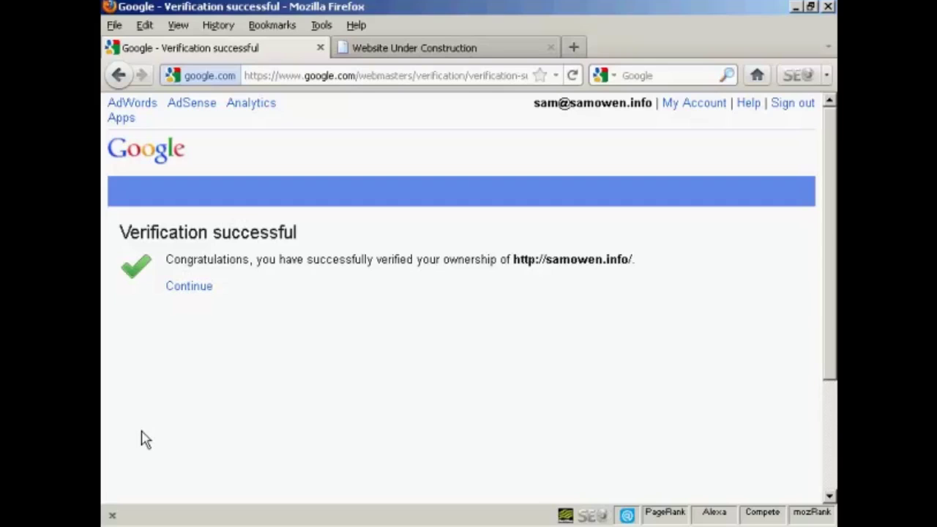
On Users and groups, choose 'No, it's just me' and move on to Set up your Apps
left_click(192, 286)
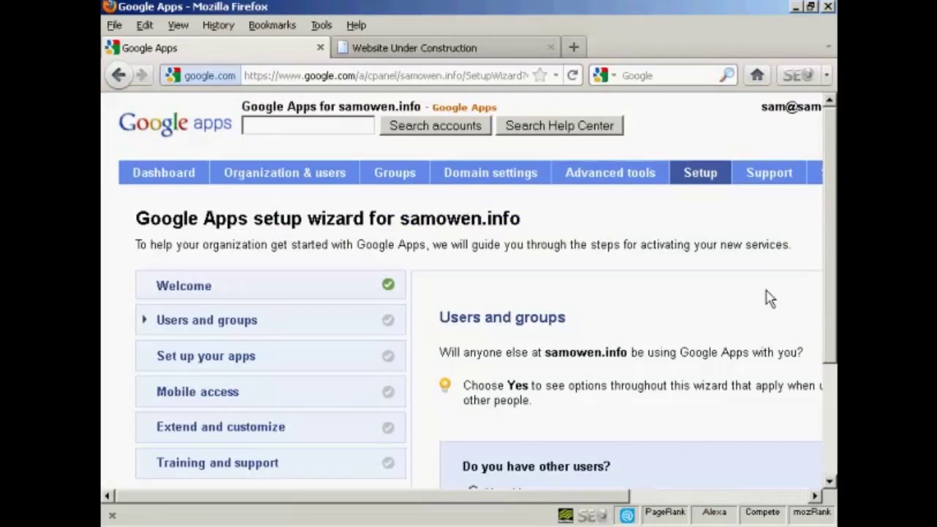
left_click_drag(829, 205, 830, 314)
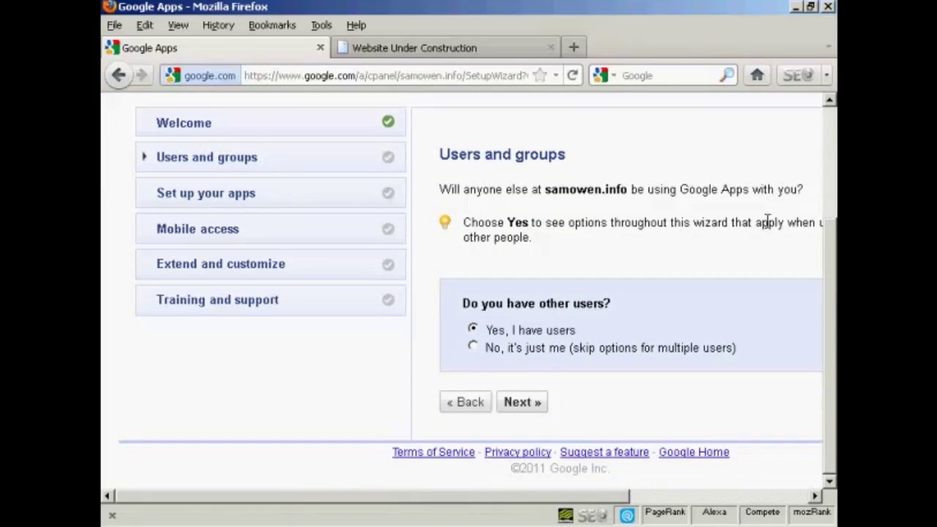
left_click_drag(619, 496, 768, 516)
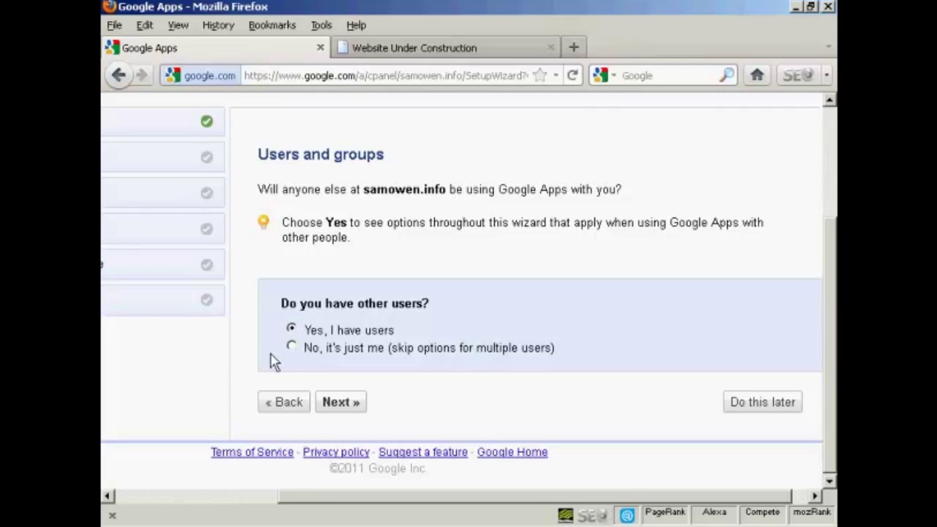
left_click(292, 348)
left_click(344, 406)
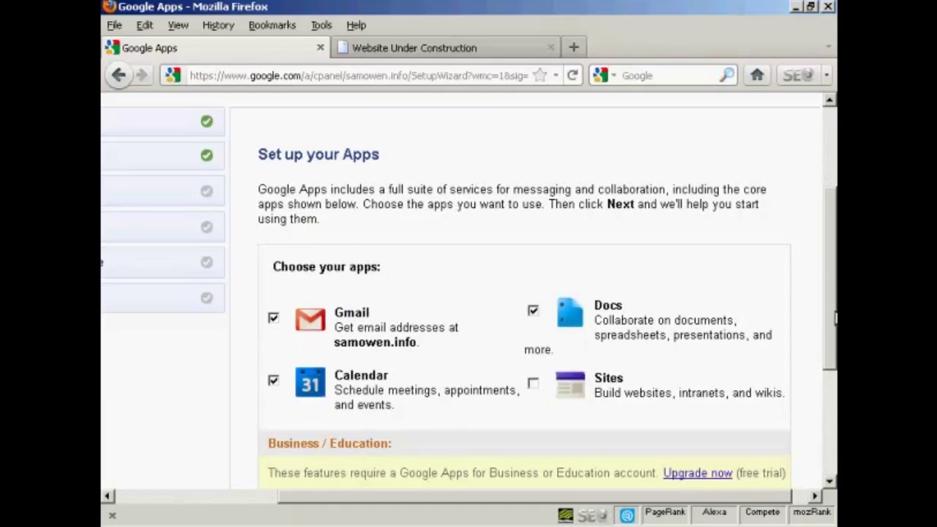
Tick Sites under Choose your apps, next to Gmail, Calendar and Docs
scroll(834, 316, "down", 3)
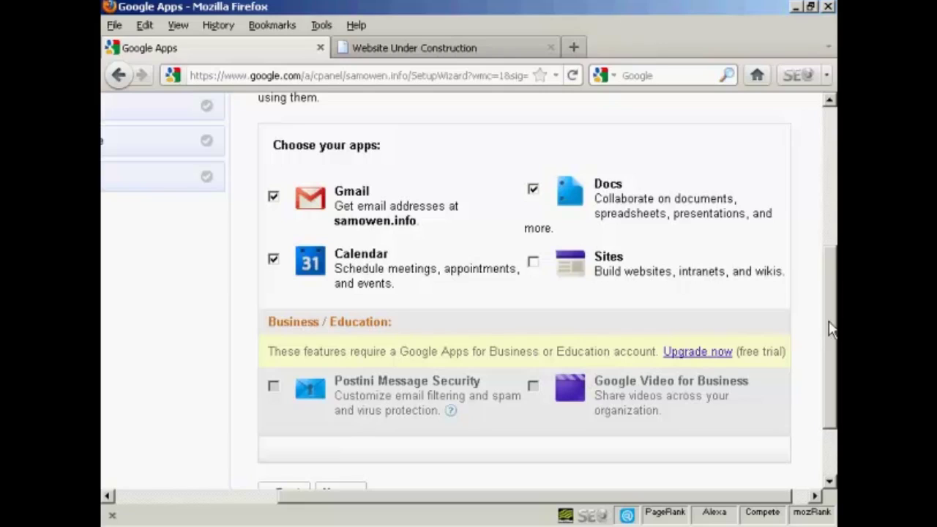
left_click(532, 264)
left_click_drag(830, 292, 834, 344)
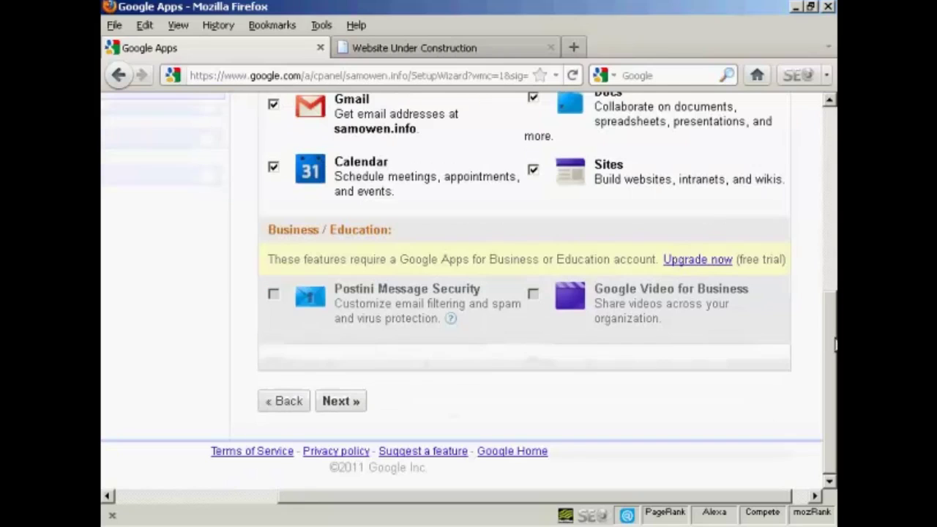
In the Gmail setup options, tick Migrate old mail, Access contacts and Help prevent spoofing
left_click(348, 409)
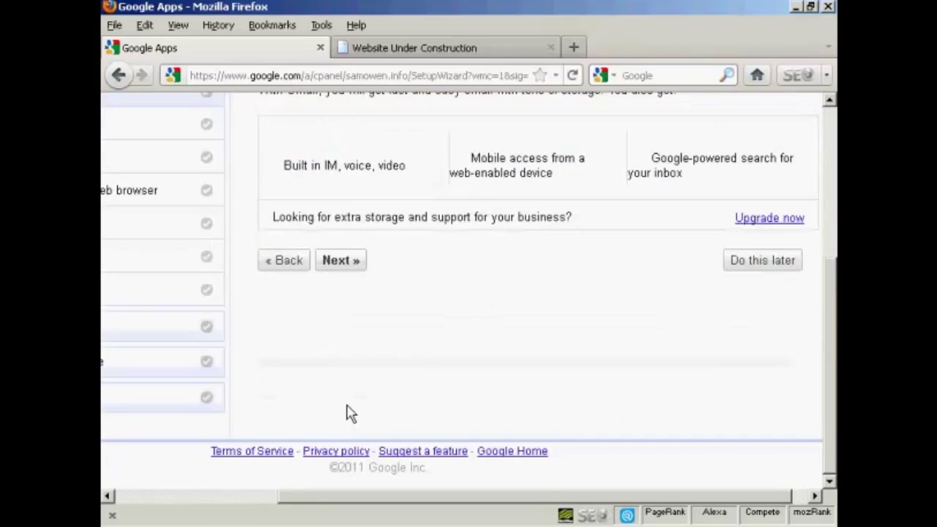
scroll(832, 296, "up", 3)
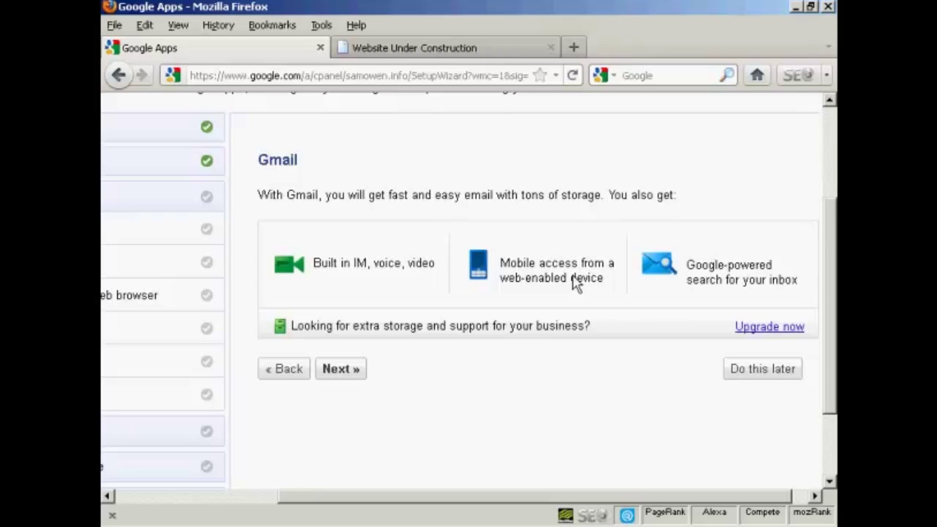
left_click(350, 369)
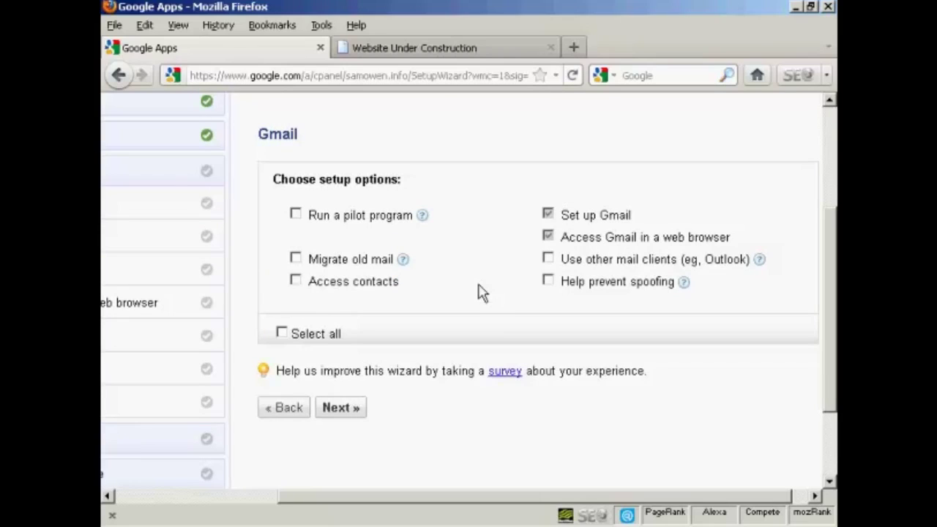
left_click(295, 259)
left_click(296, 282)
left_click(549, 281)
left_click(344, 410)
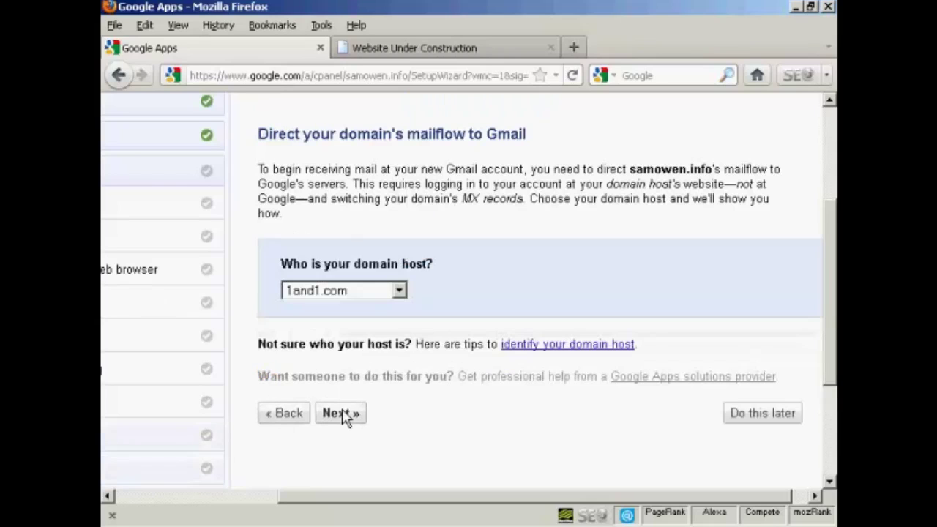
Set GoDaddy as the domain host and open GoDaddy's MX record configuration tool
left_click(400, 292)
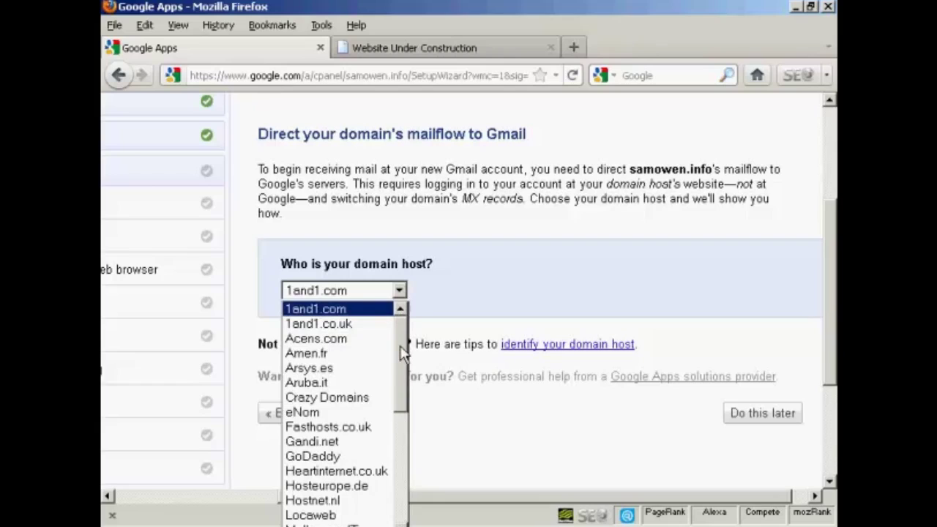
left_click(339, 456)
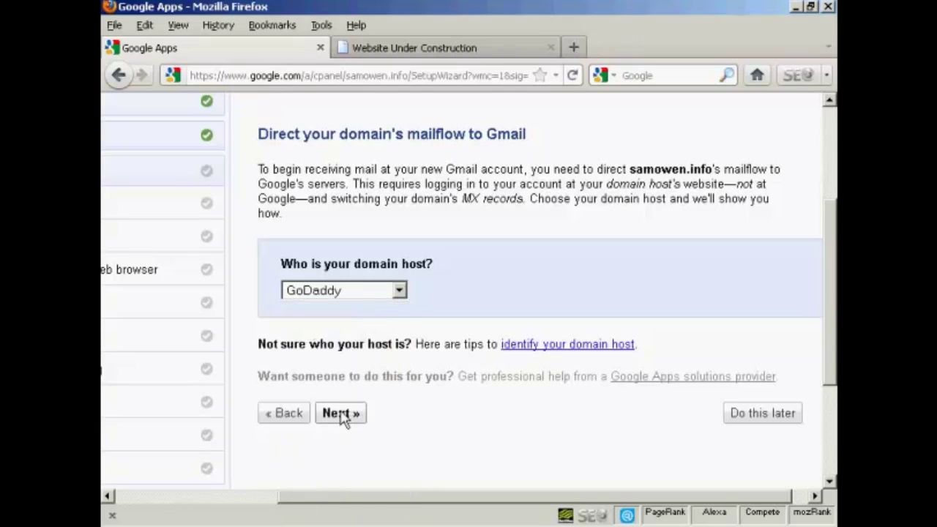
left_click(347, 421)
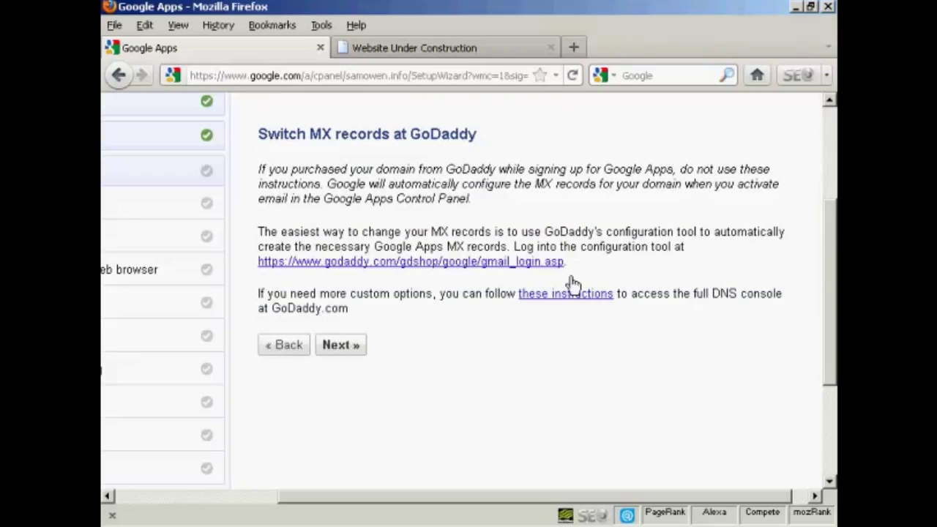
left_click(533, 265)
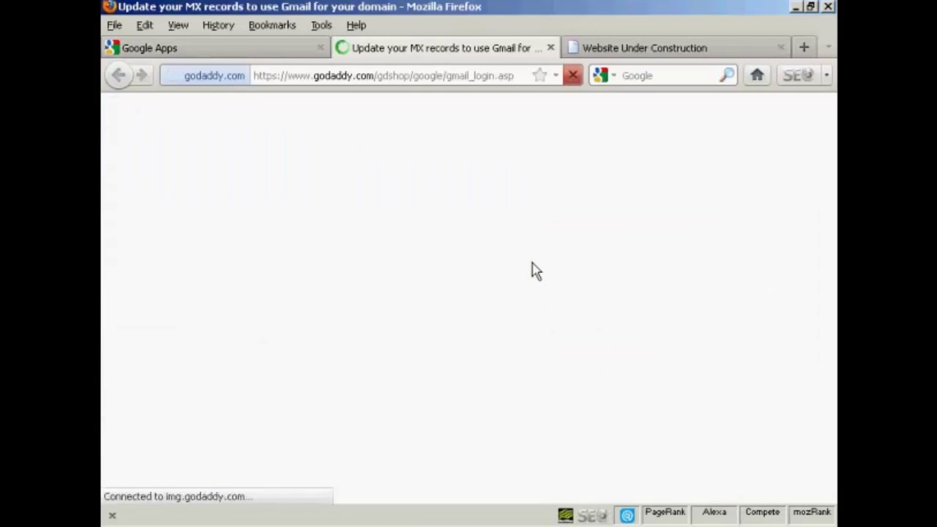
Log in to GoDaddy, confirm samowen.info to switch its MX records to Gmail, then close GoDaddy
left_click(659, 301)
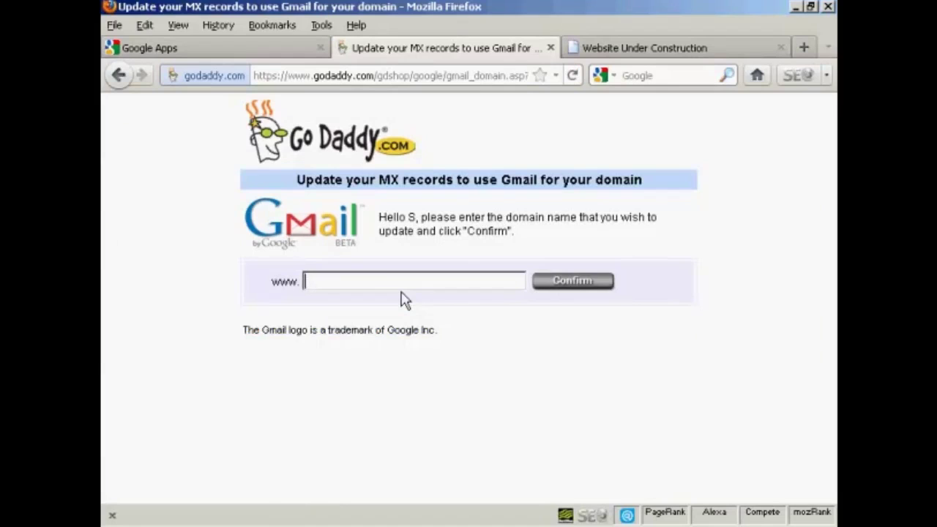
type("s")
type("amowen.info")
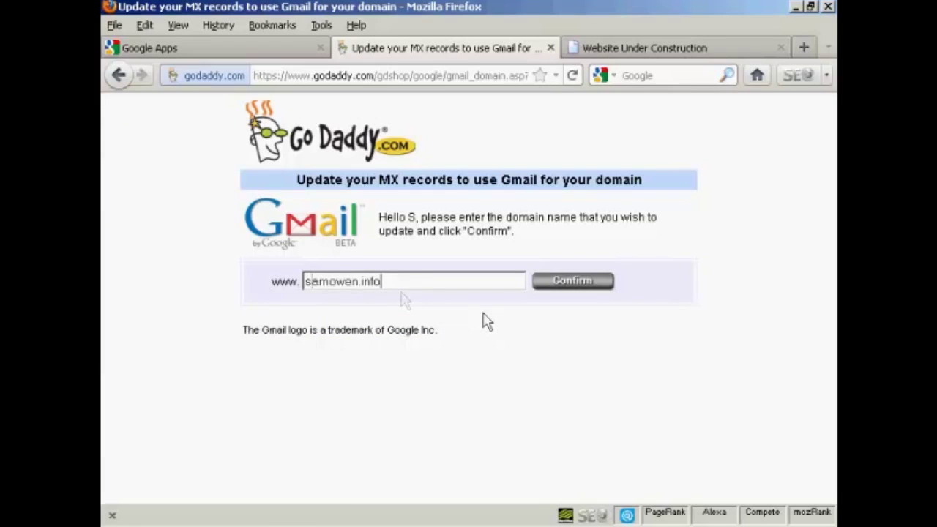
left_click(586, 285)
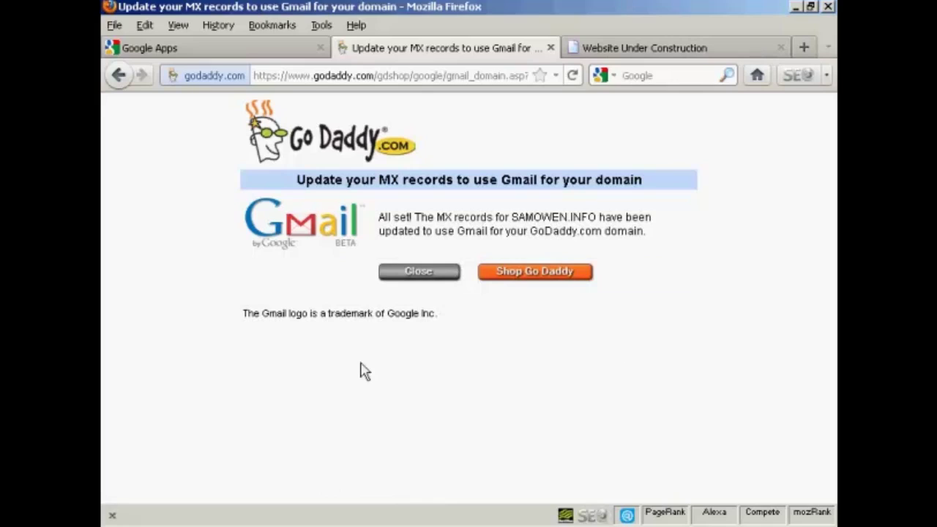
left_click(432, 272)
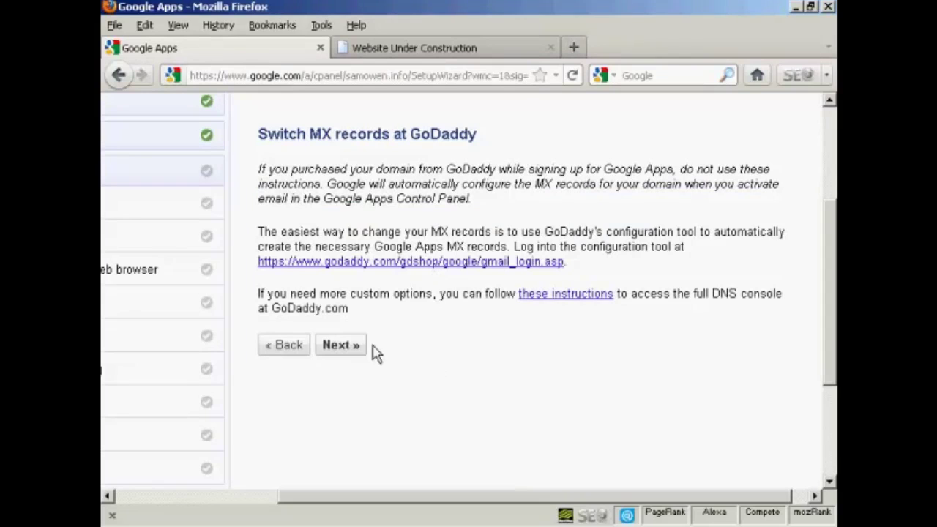
Advance the wizard past Switch MX records to the status check step
left_click(341, 345)
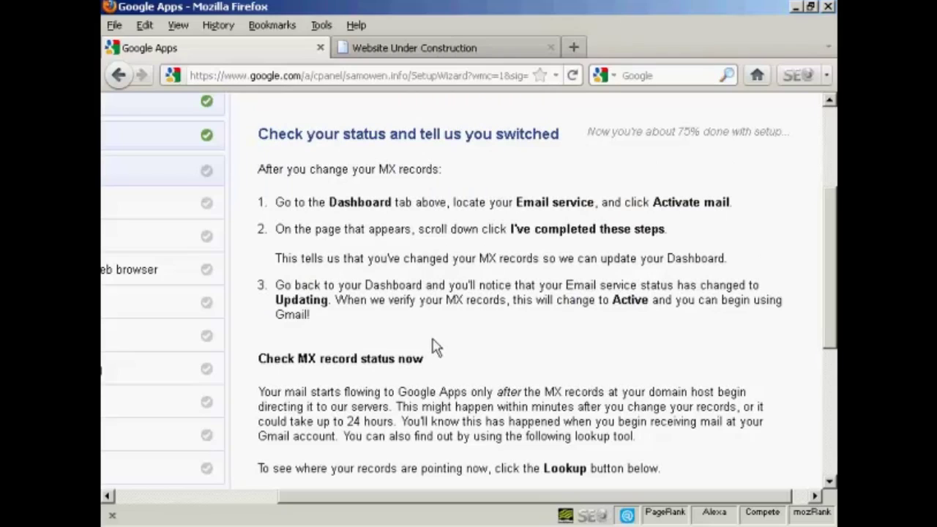
left_click_drag(835, 319, 835, 270)
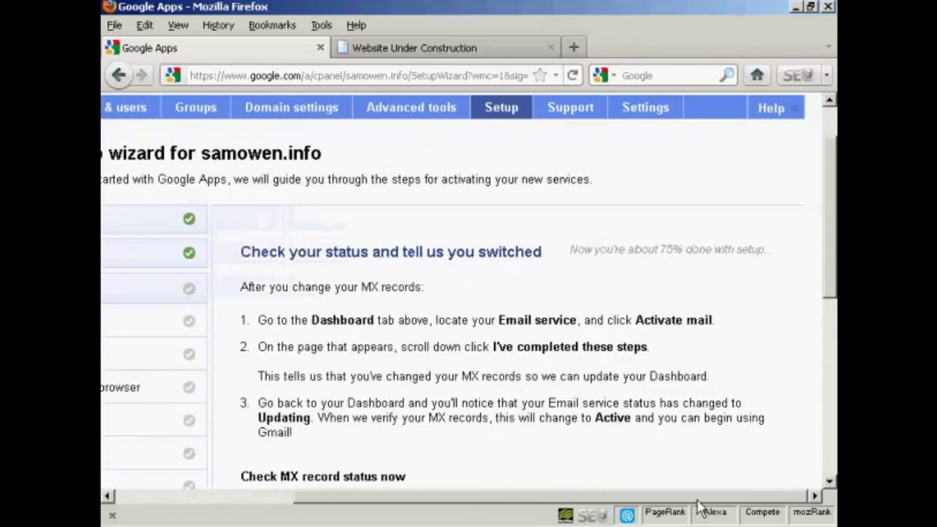
left_click_drag(624, 499, 451, 502)
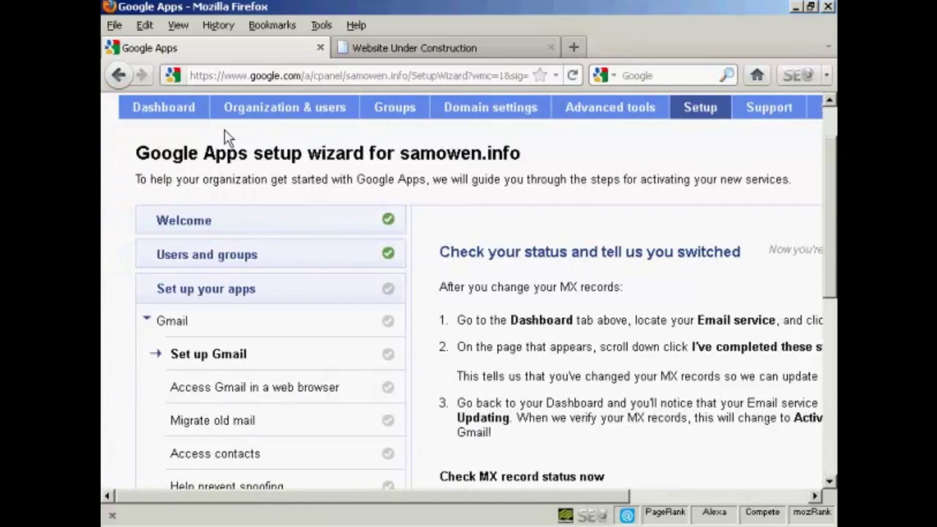
From the Dashboard's Activate email, mark the MX steps as completed
left_click(161, 116)
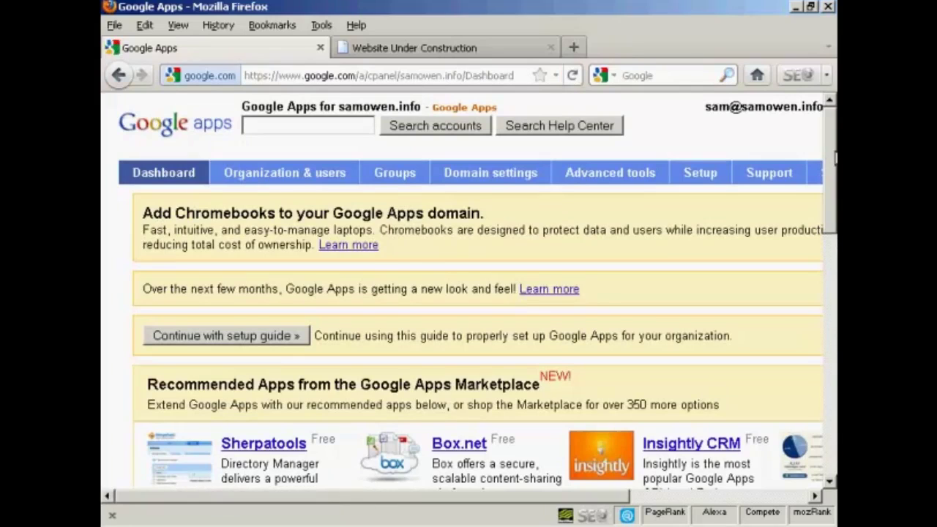
left_click_drag(833, 158, 833, 353)
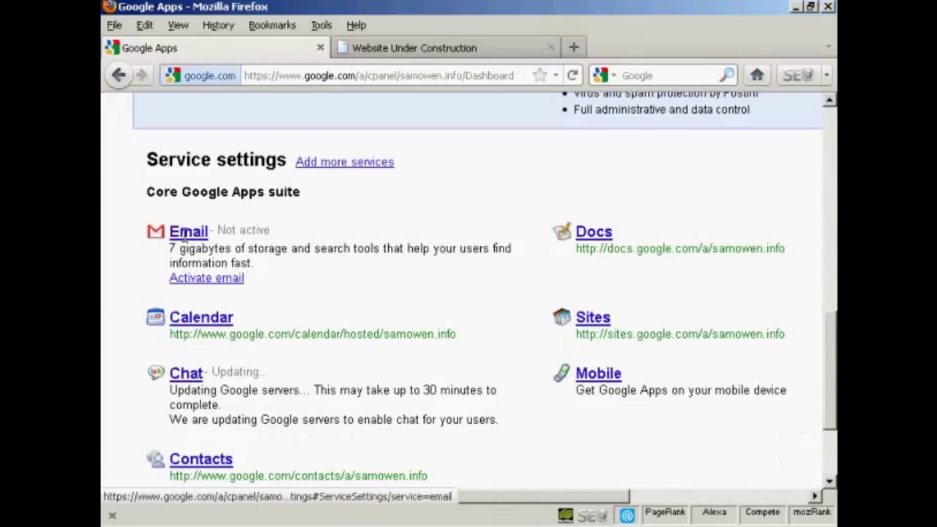
left_click(222, 283)
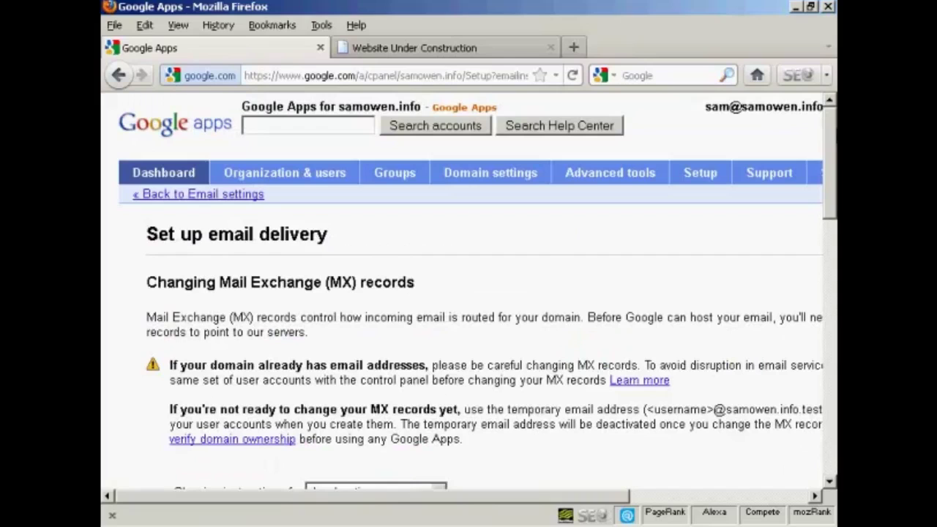
left_click_drag(828, 198, 830, 398)
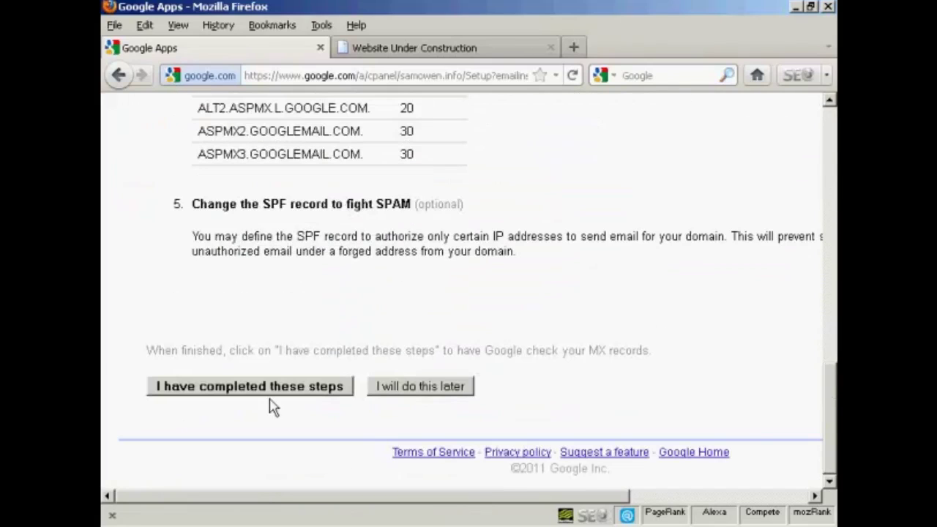
left_click(286, 396)
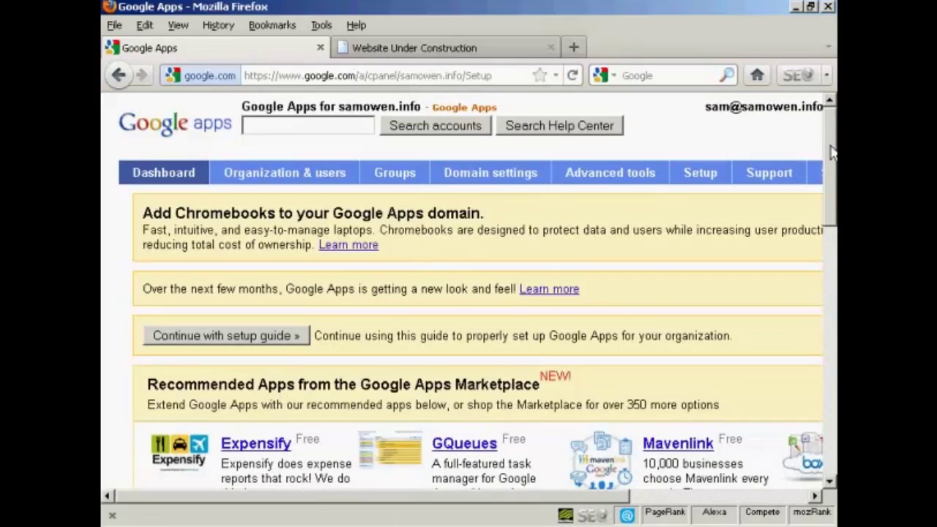
Resume the setup guide and go past the MX Record Lookup and Access Gmail steps
left_click(254, 344)
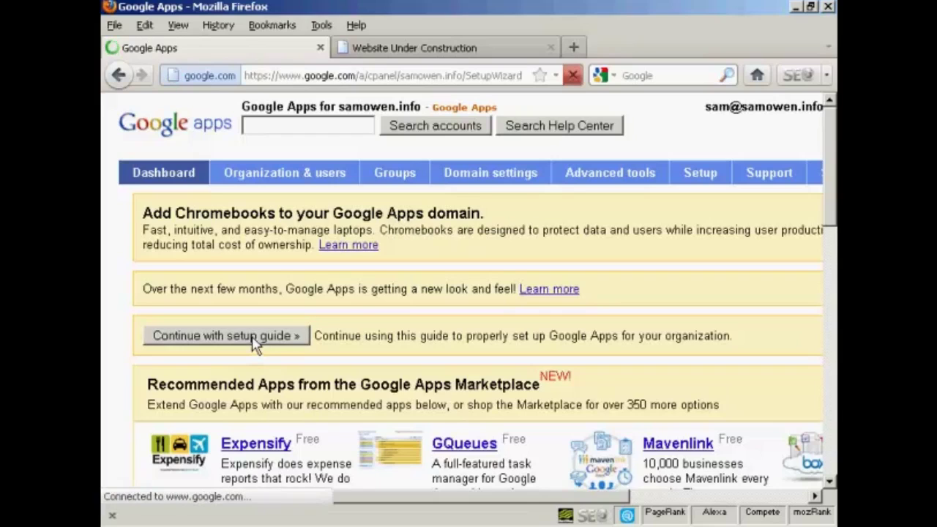
scroll(834, 216, "down", 4)
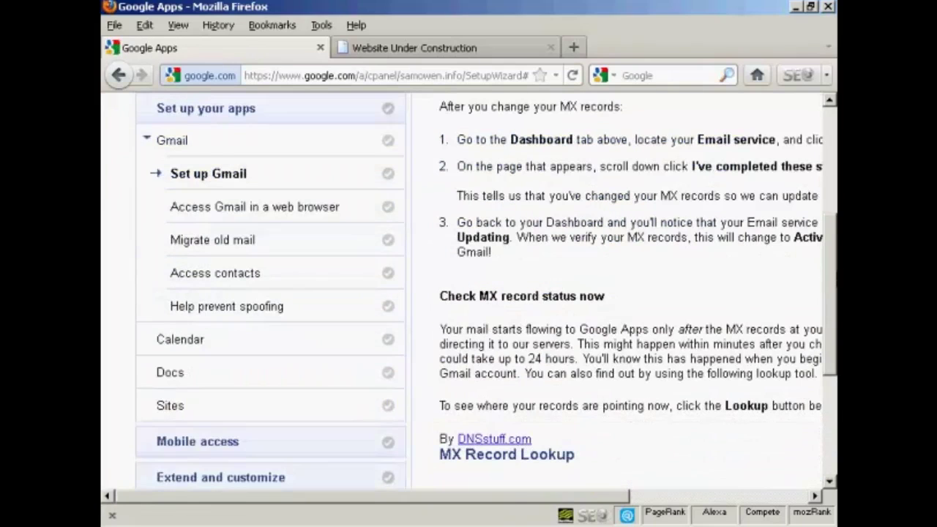
scroll(486, 293, "down", 5)
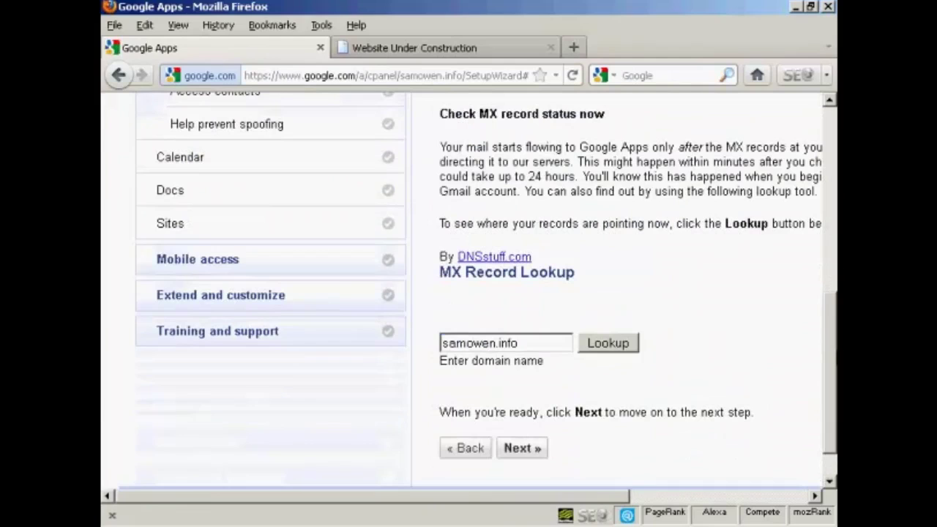
scroll(497, 410, "up", 1)
scroll(498, 410, "down", 2)
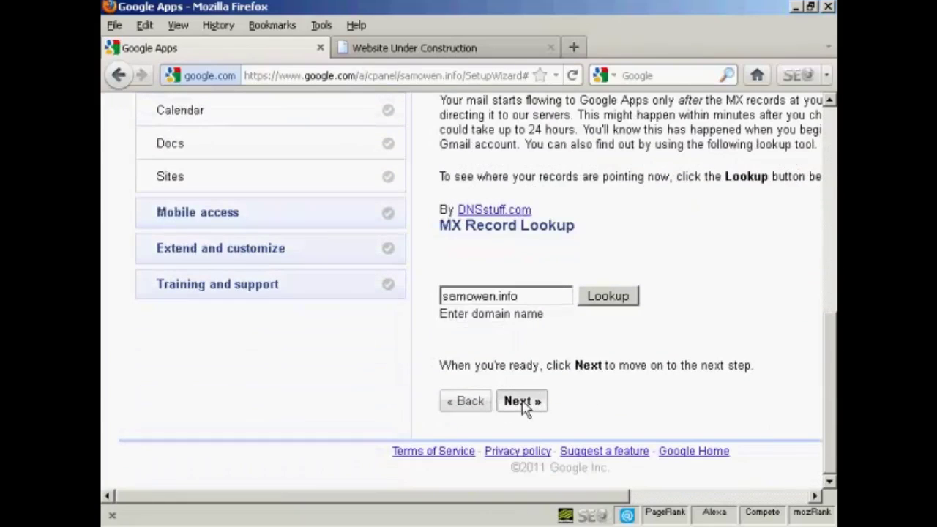
left_click(523, 407)
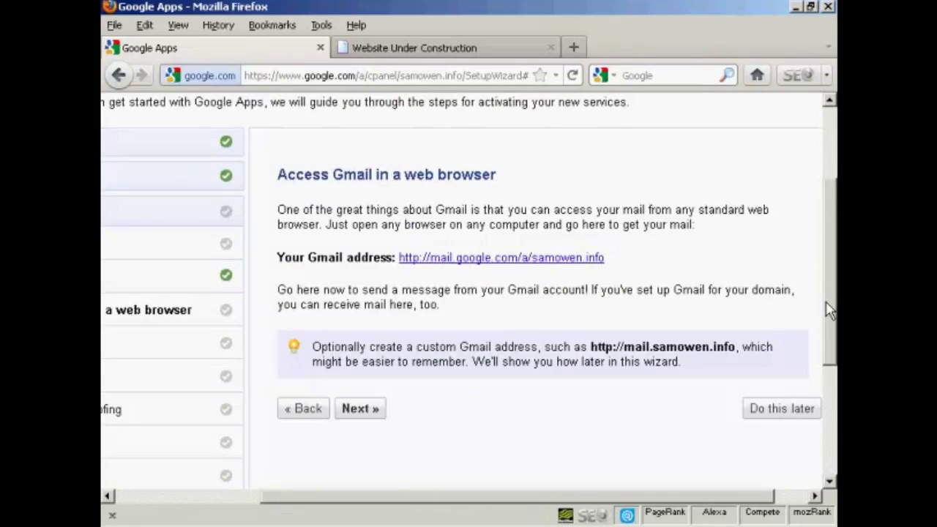
left_click(367, 410)
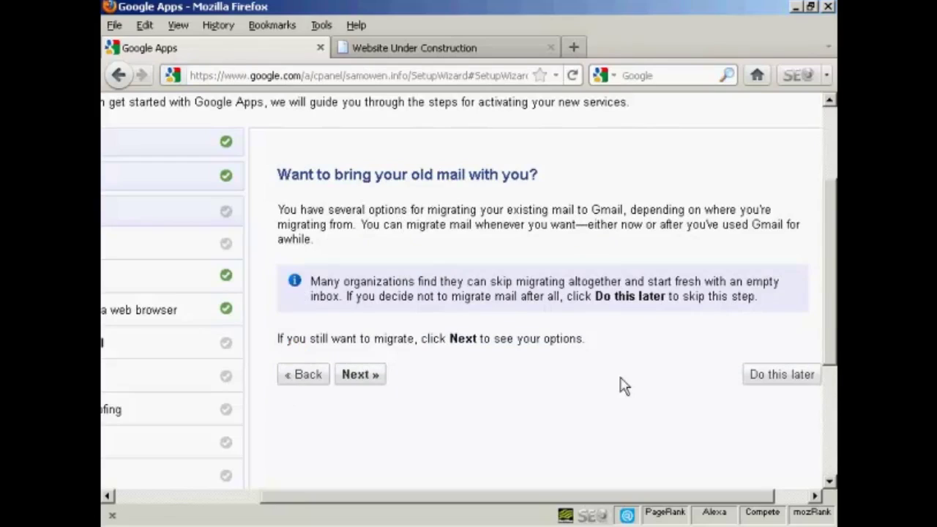
Defer the old mail migration, Access contacts and spoofing prevention steps with 'Do this later'
left_click(781, 374)
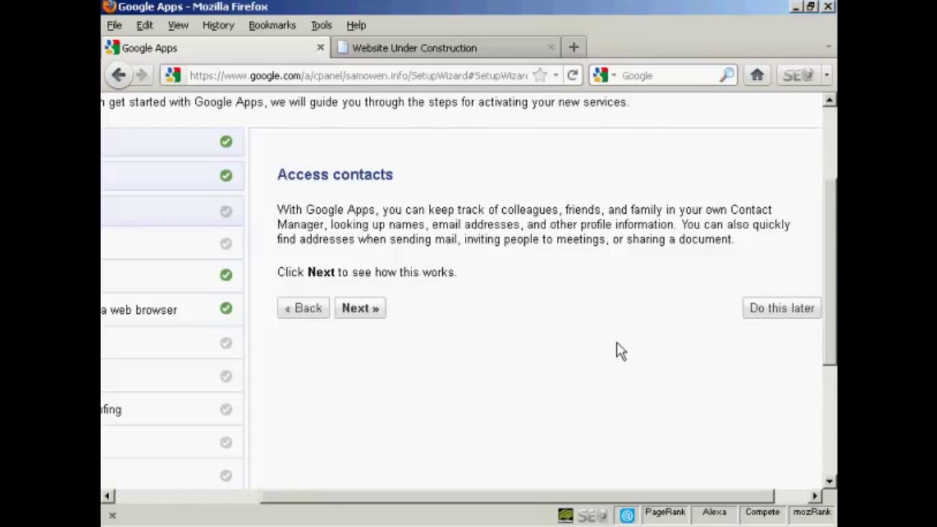
left_click(771, 311)
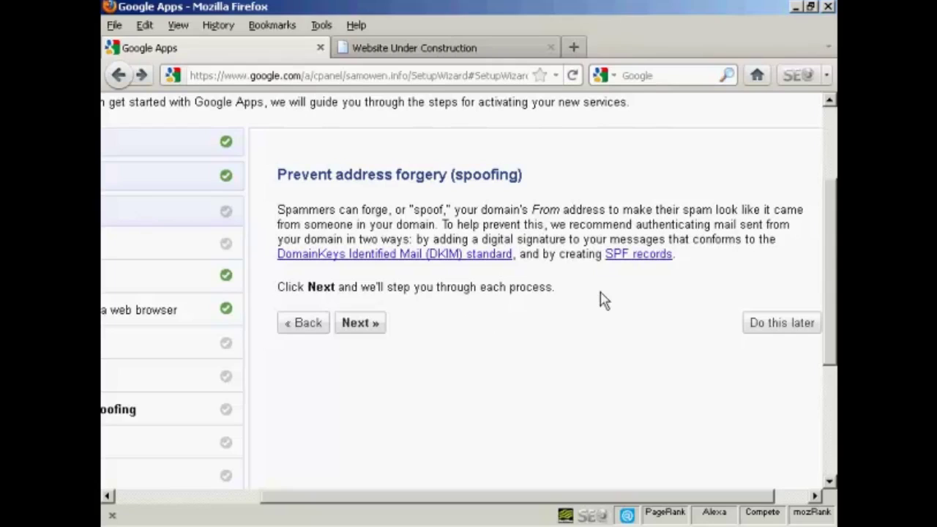
left_click(781, 323)
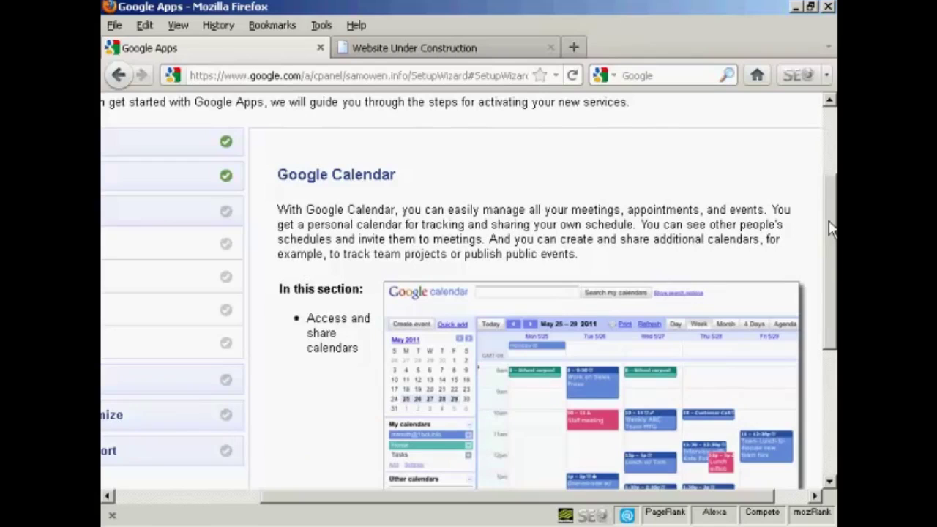
Check that the domain's calendar address opens Google Calendar, close it, and complete Calendar
left_click_drag(832, 229, 834, 352)
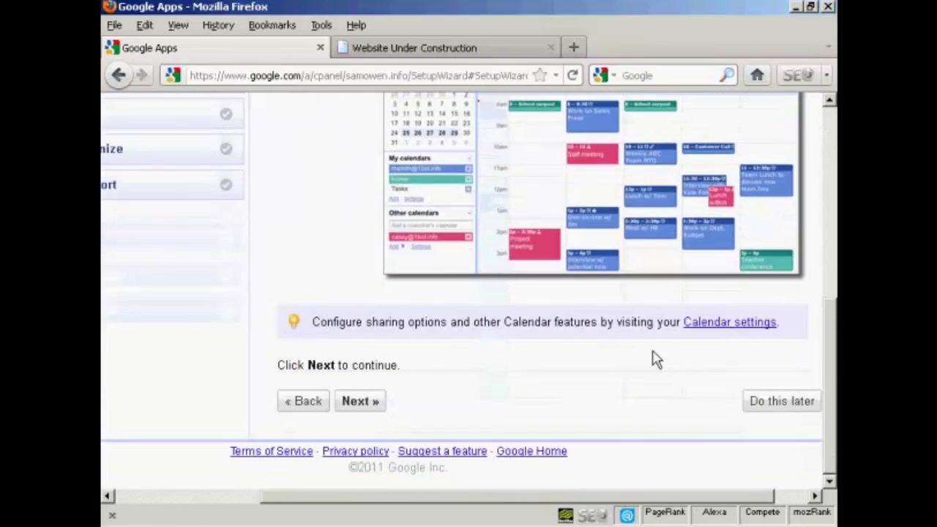
left_click(356, 406)
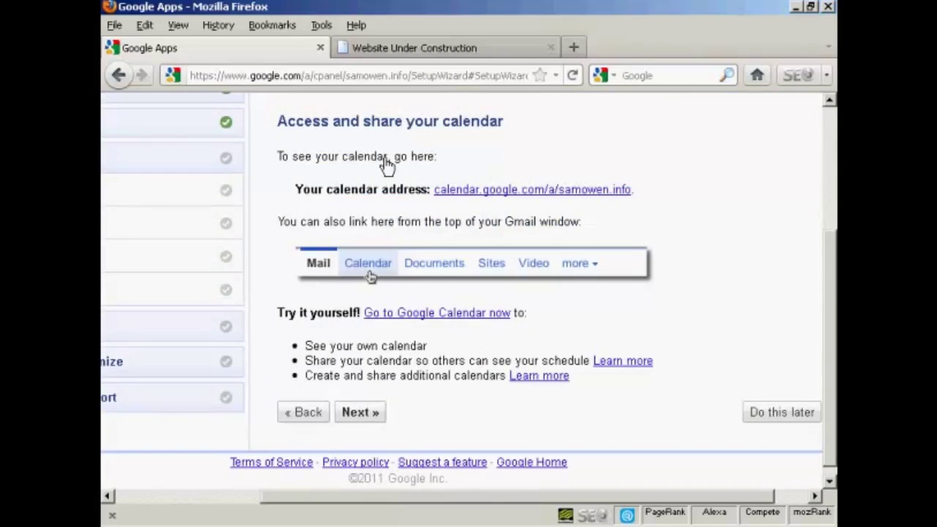
left_click(593, 190)
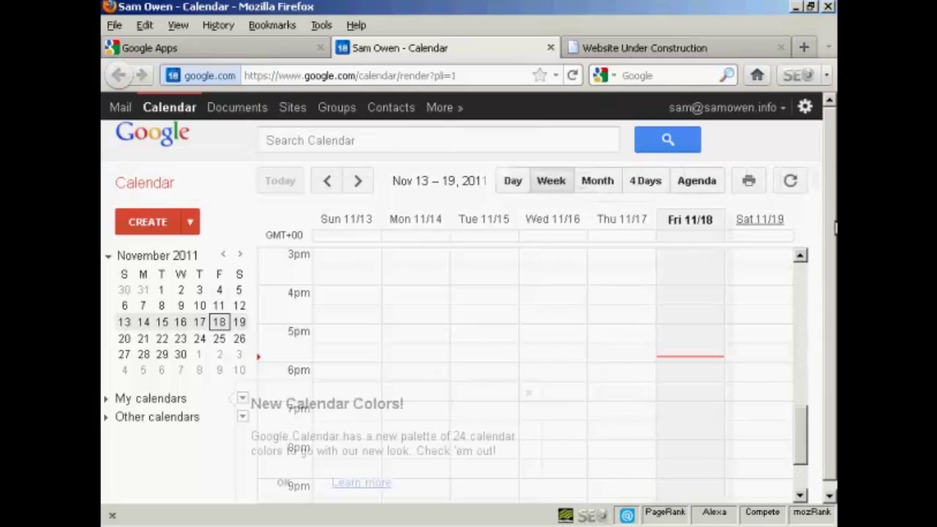
scroll(831, 242, "down", 1)
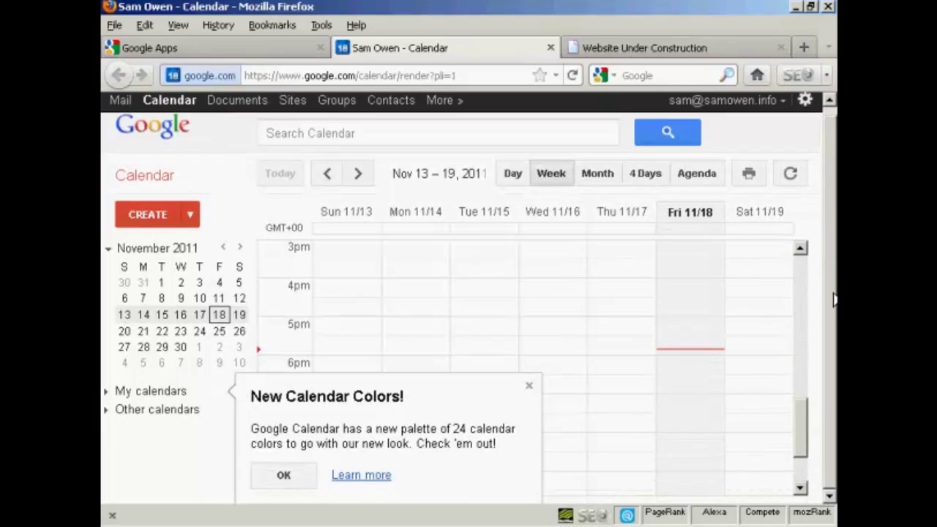
scroll(834, 243, "up", 1)
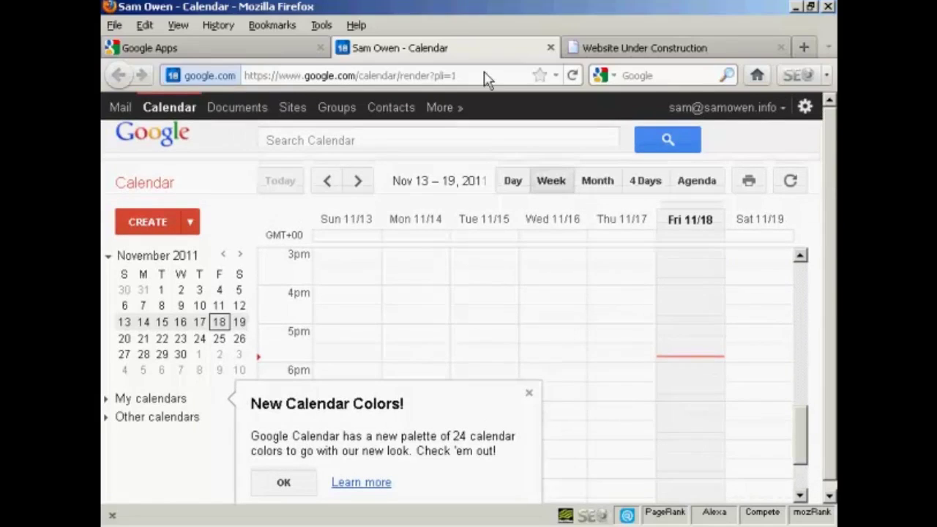
left_click(550, 48)
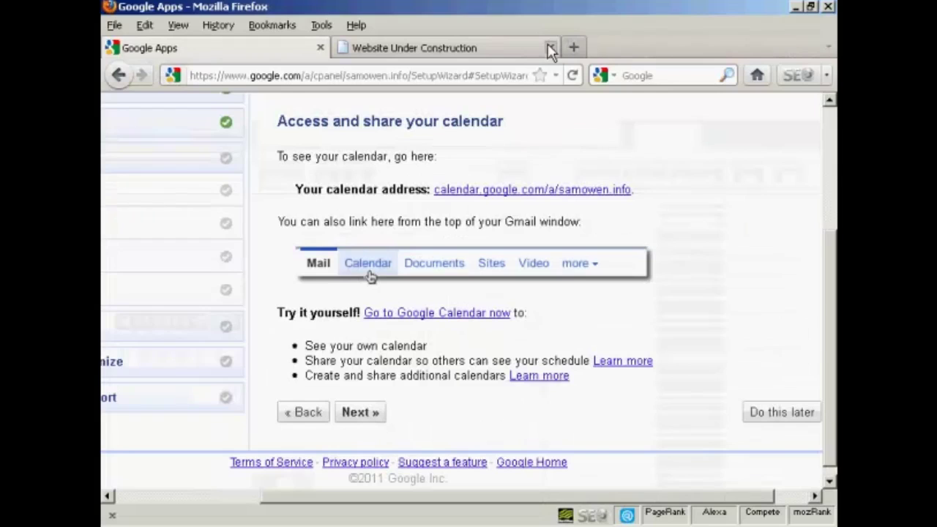
left_click(360, 414)
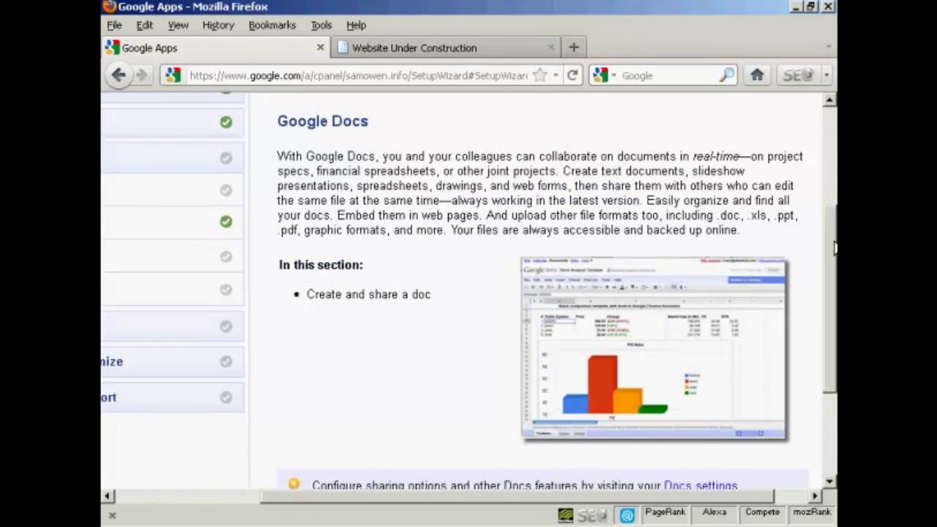
Postpone the Google Docs setup step with 'Do this later'
mouse_move(835, 247)
left_mouse_down()
mouse_move(834, 292)
mouse_move(835, 254)
left_mouse_up()
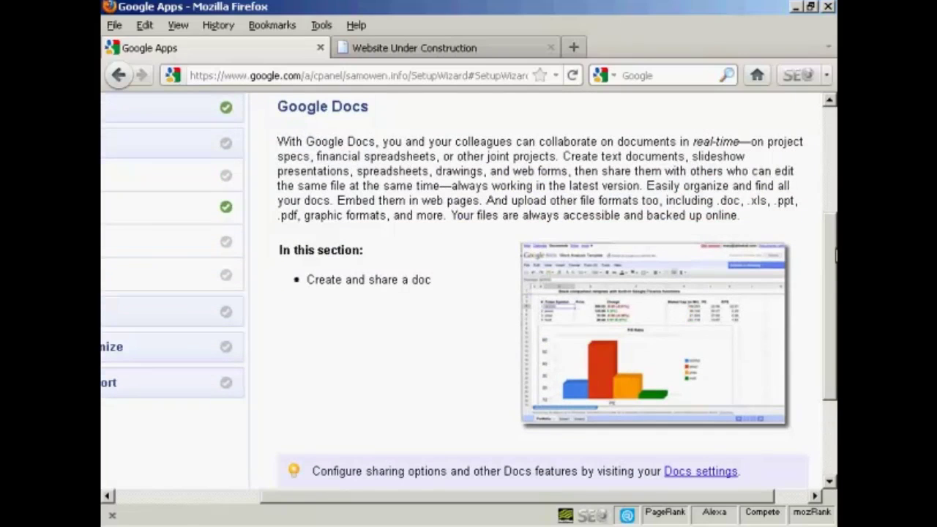
left_click_drag(835, 254, 835, 329)
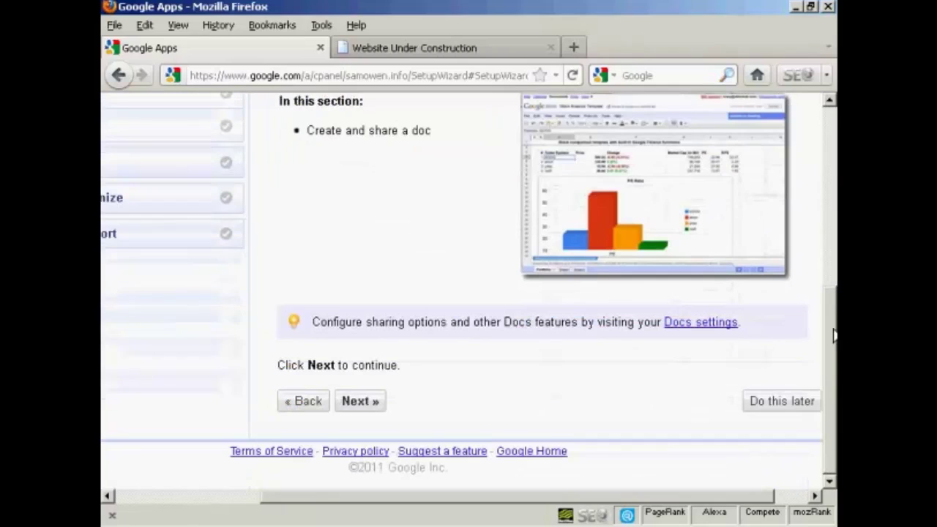
left_click(780, 401)
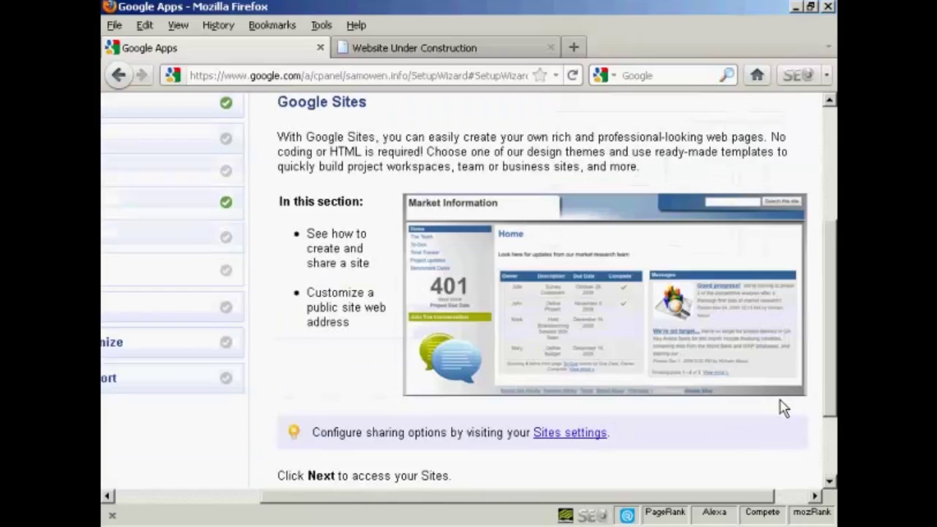
Pass the Google Sites intro and postpone Create and Share a Site
left_click_drag(835, 345, 831, 382)
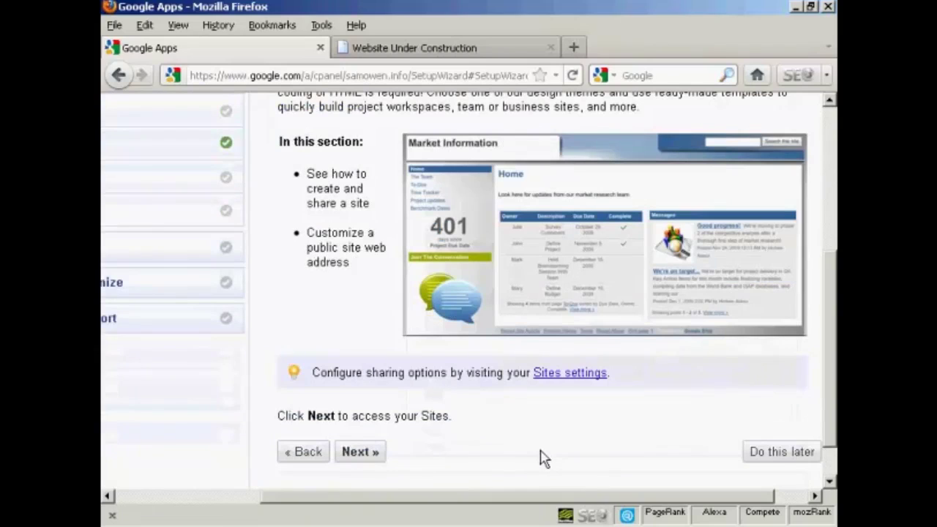
left_click(356, 457)
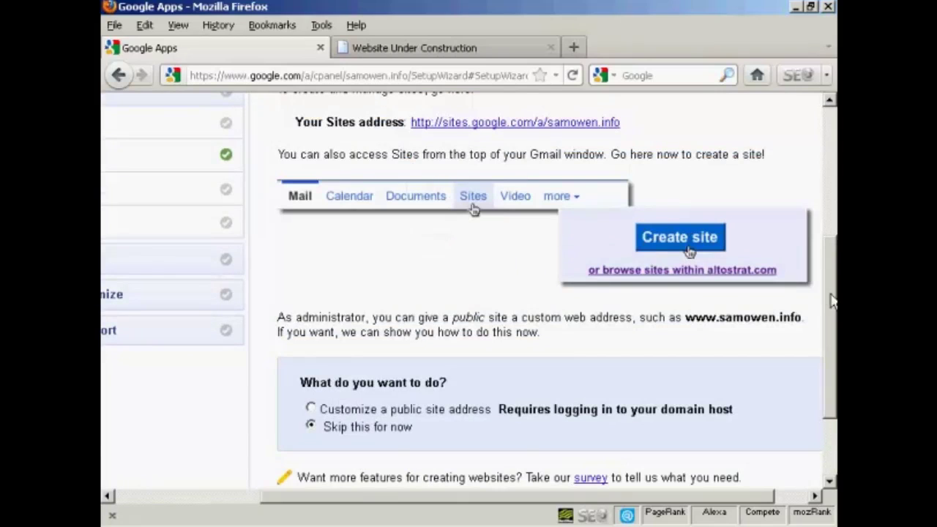
left_click_drag(830, 297, 833, 346)
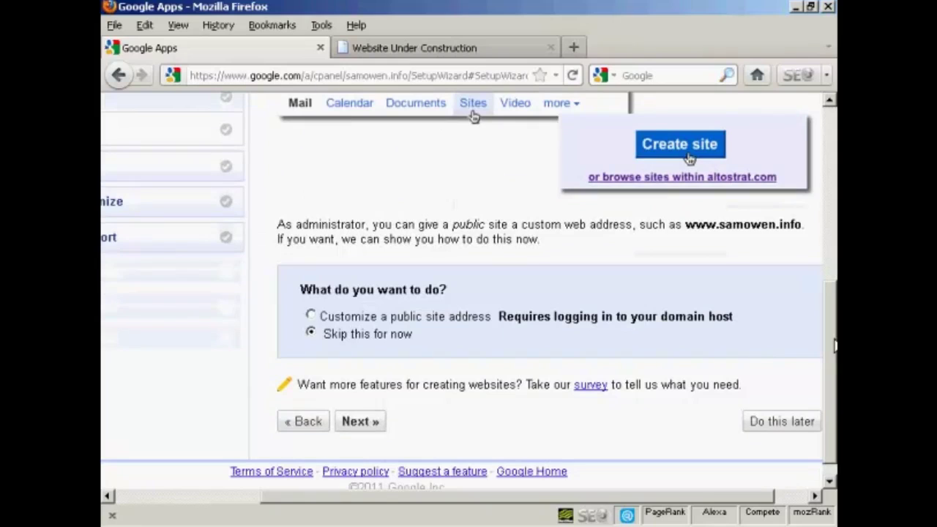
left_click_drag(834, 345, 834, 270)
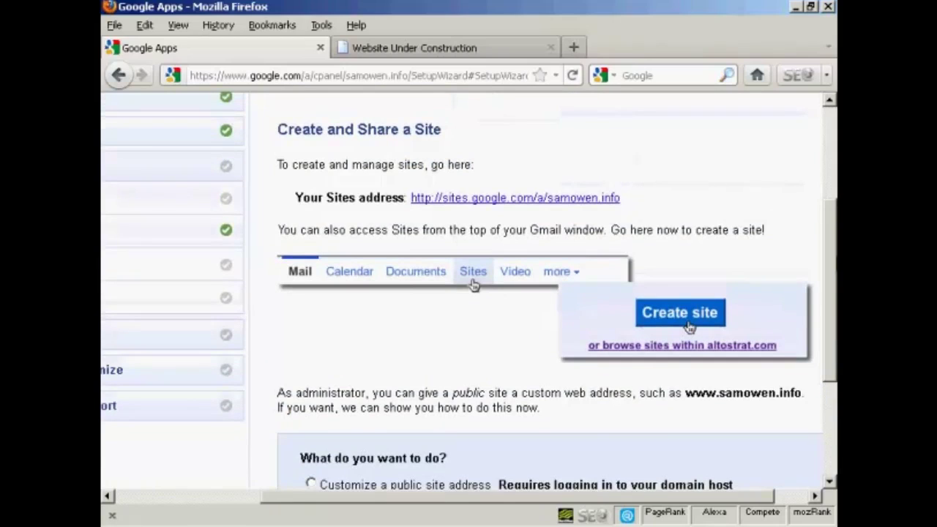
left_click_drag(833, 269, 831, 359)
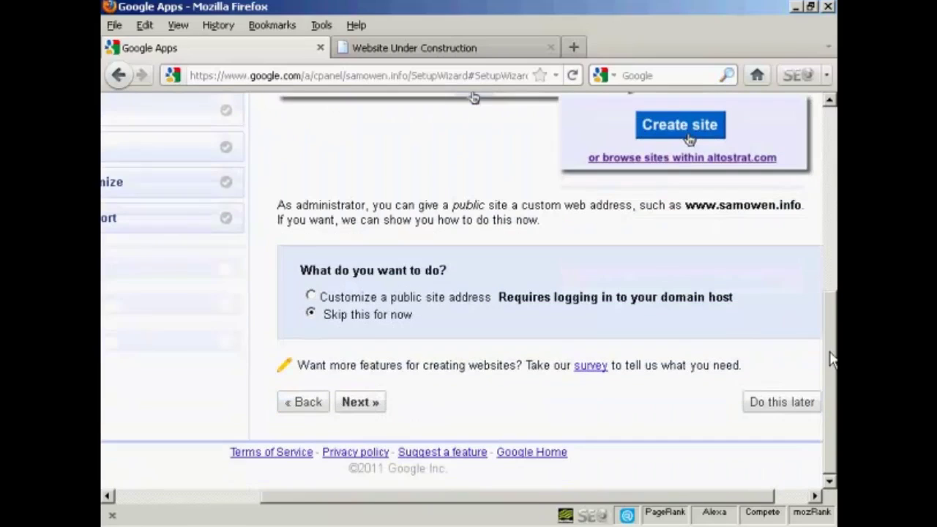
left_click(777, 408)
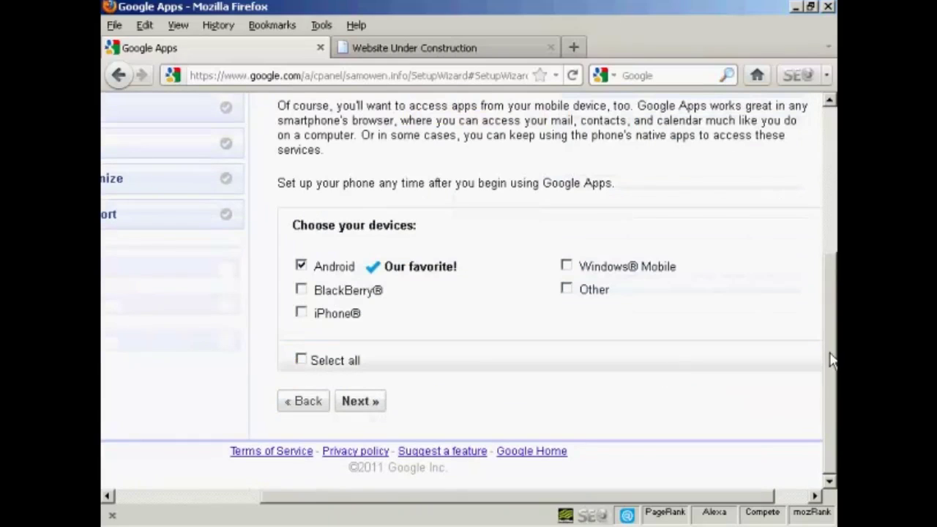
left_click_drag(832, 357, 834, 320)
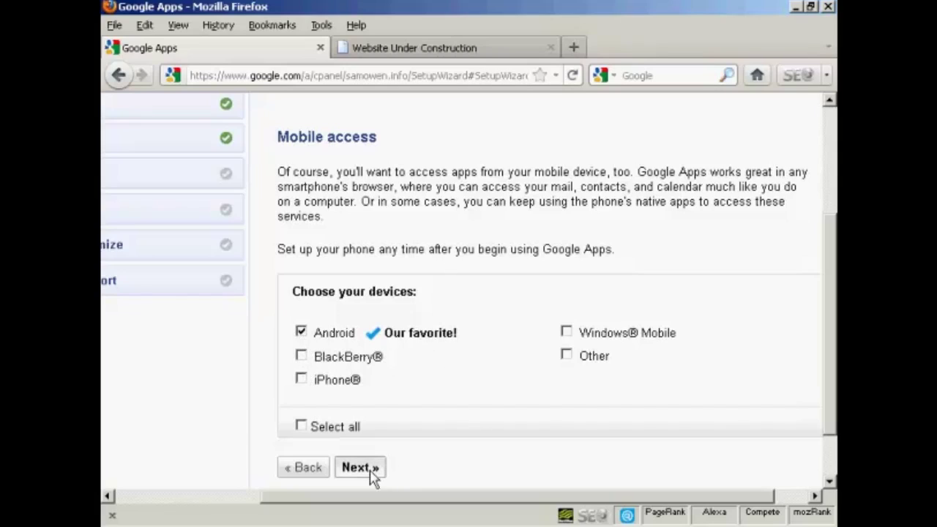
Proceed with Android as the mobile device and postpone the Android phone setup
left_click(359, 468)
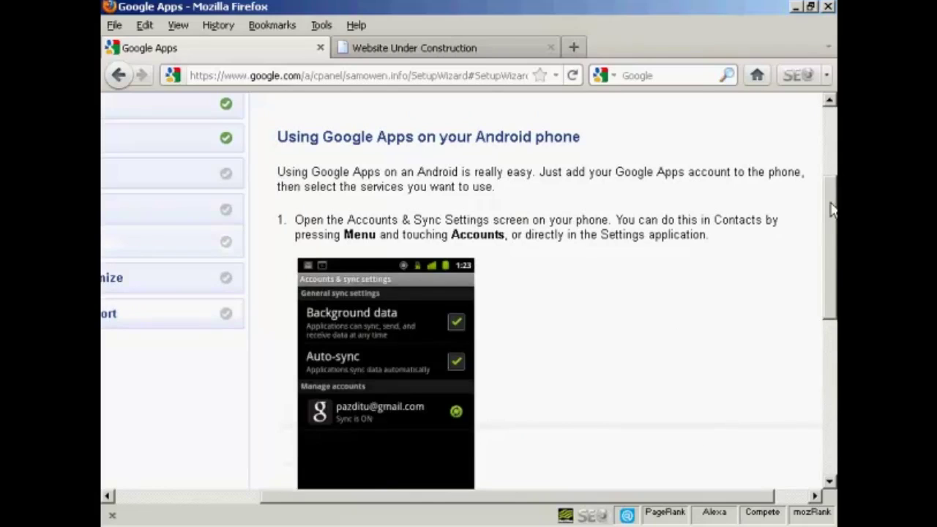
left_click_drag(833, 207, 832, 241)
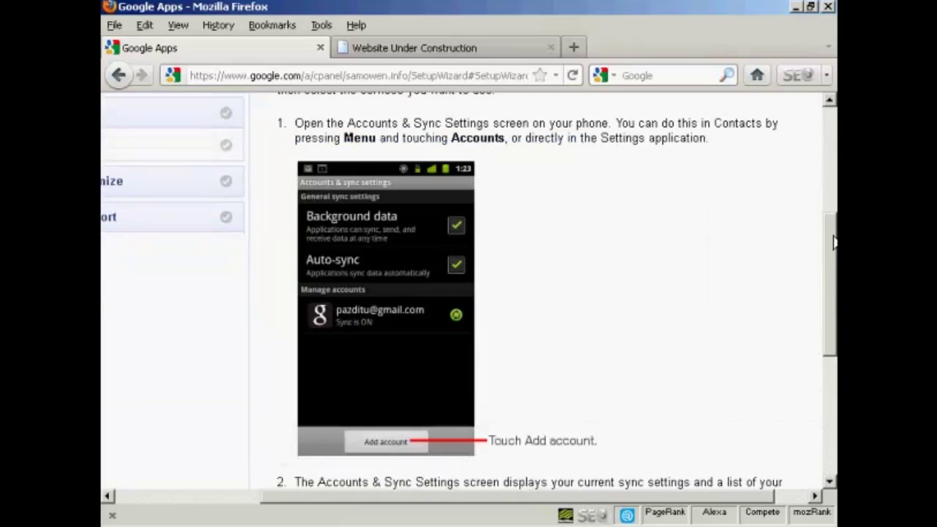
scroll(833, 242, "down", 1)
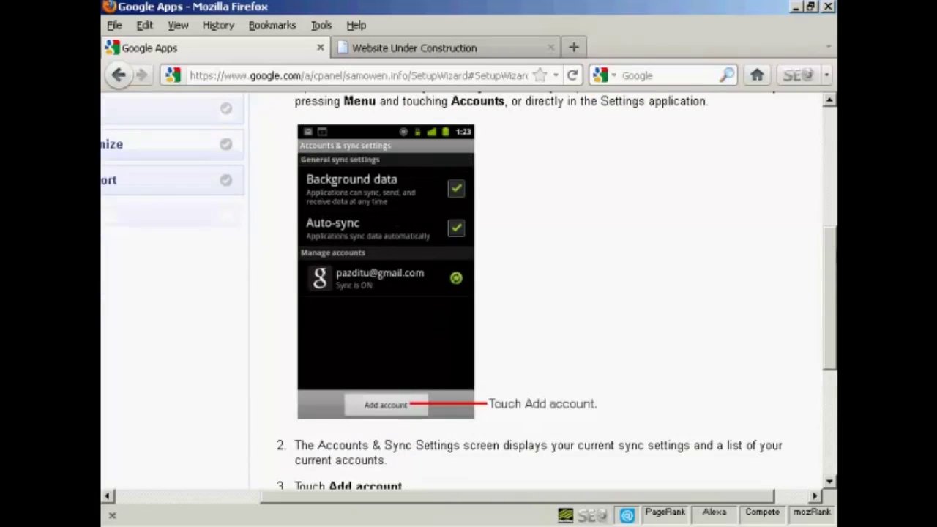
scroll(472, 285, "down", 3)
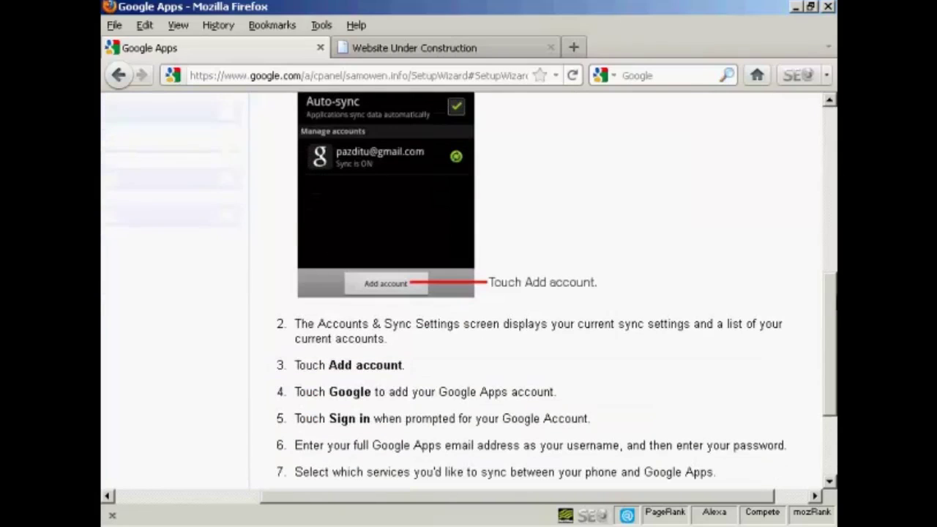
scroll(556, 285, "down", 3)
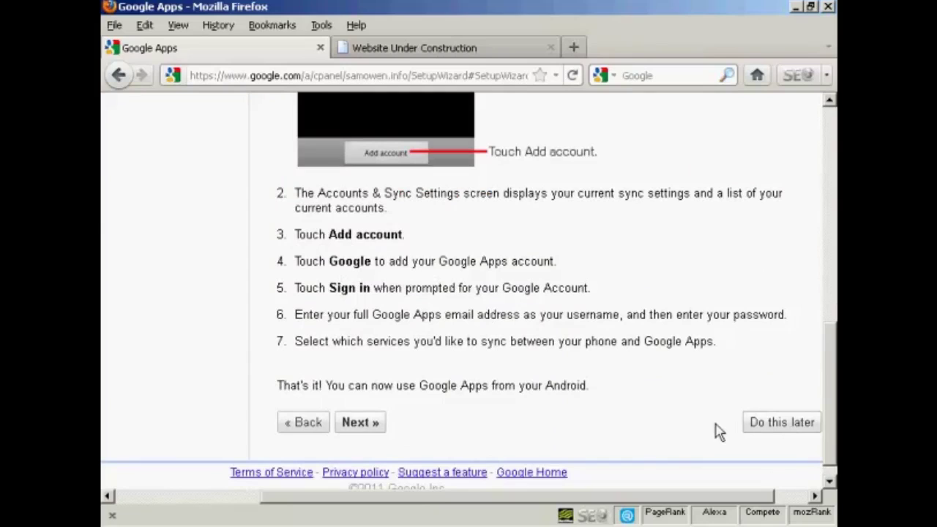
left_click(778, 425)
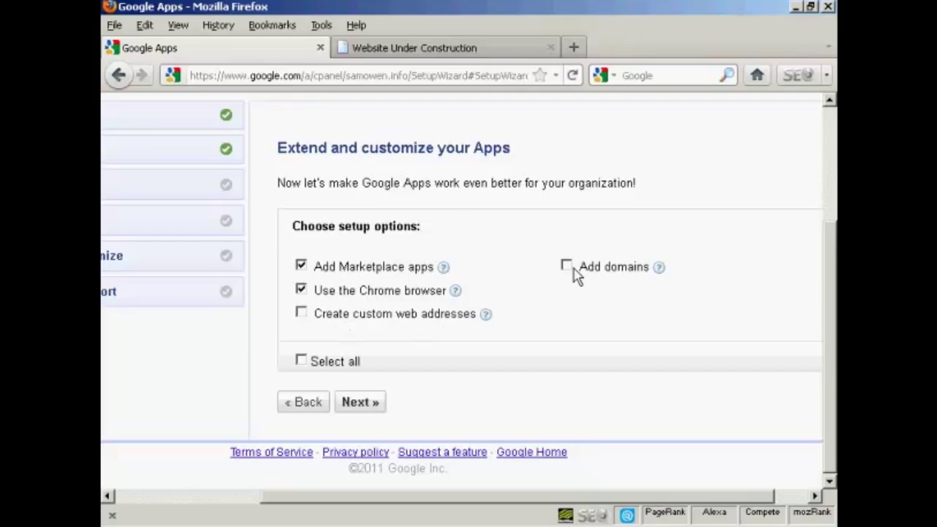
Untick 'Use the Chrome browser' so only Marketplace apps remains selected, then continue
left_click(301, 290)
left_click(301, 290)
left_click(301, 290)
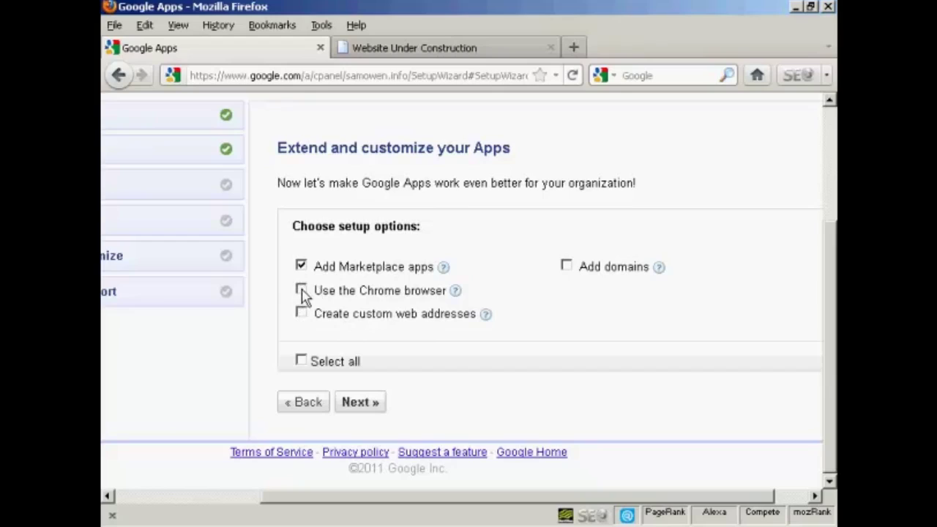
left_click(364, 408)
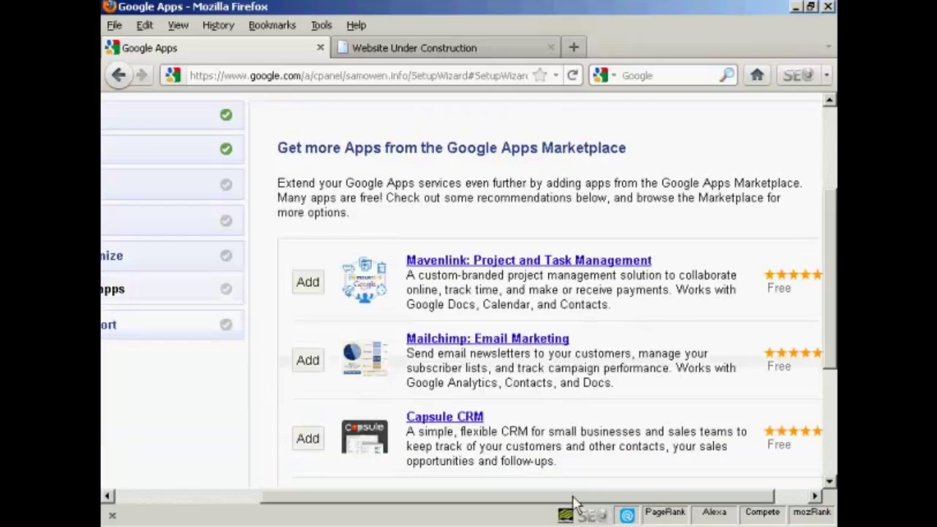
Look through the recommended Marketplace apps and defer adding any of them
scroll(574, 502, "right", 2)
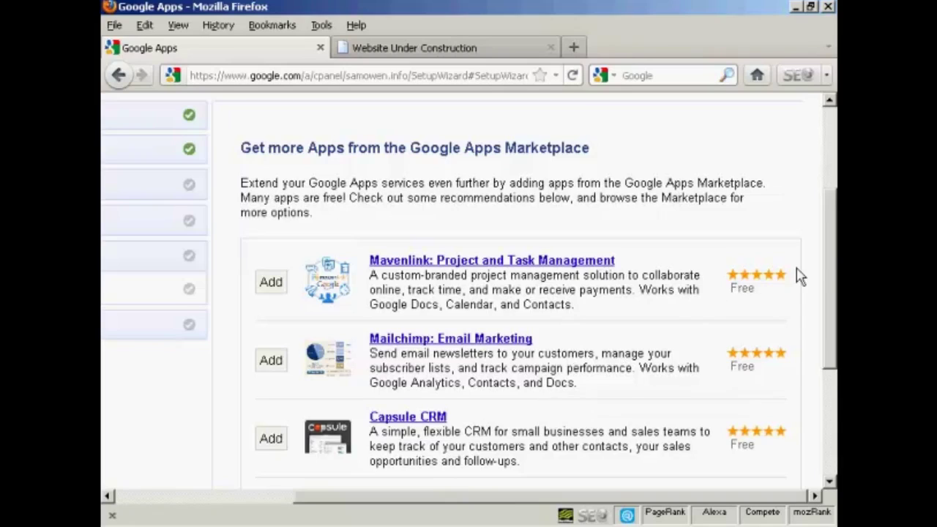
left_click_drag(832, 263, 829, 332)
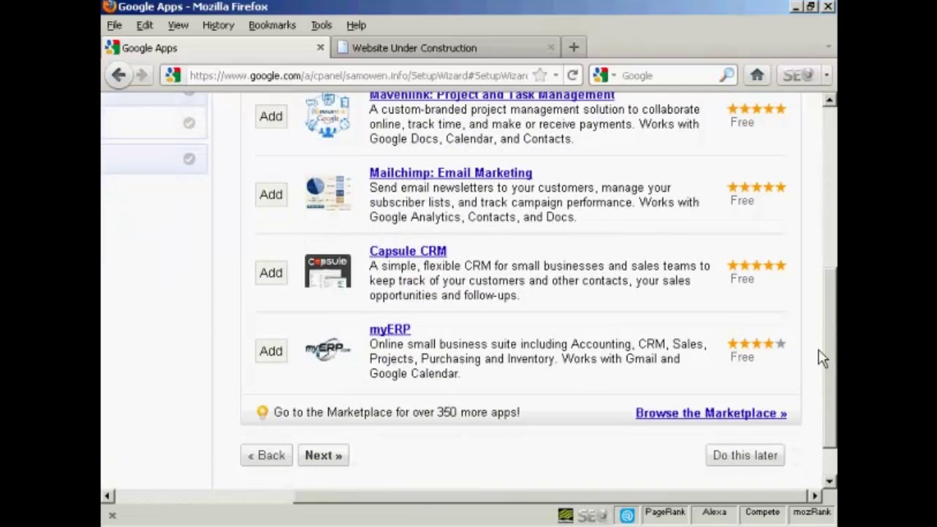
scroll(836, 358, "up", 5)
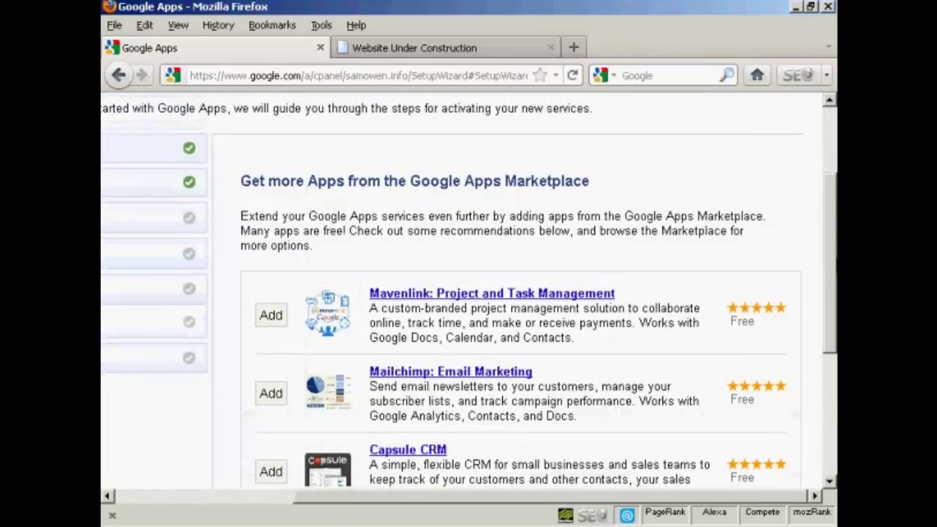
scroll(836, 359, "down", 2)
scroll(521, 292, "down", 5)
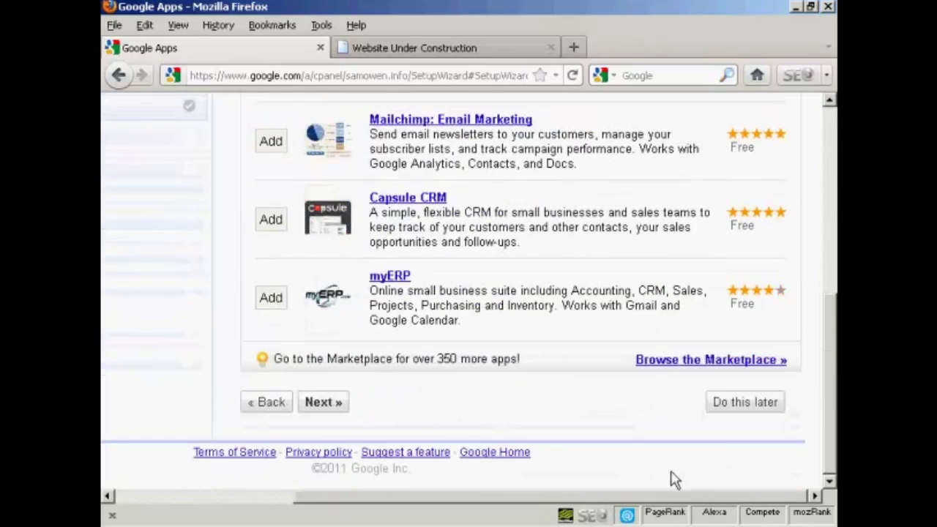
left_click(757, 408)
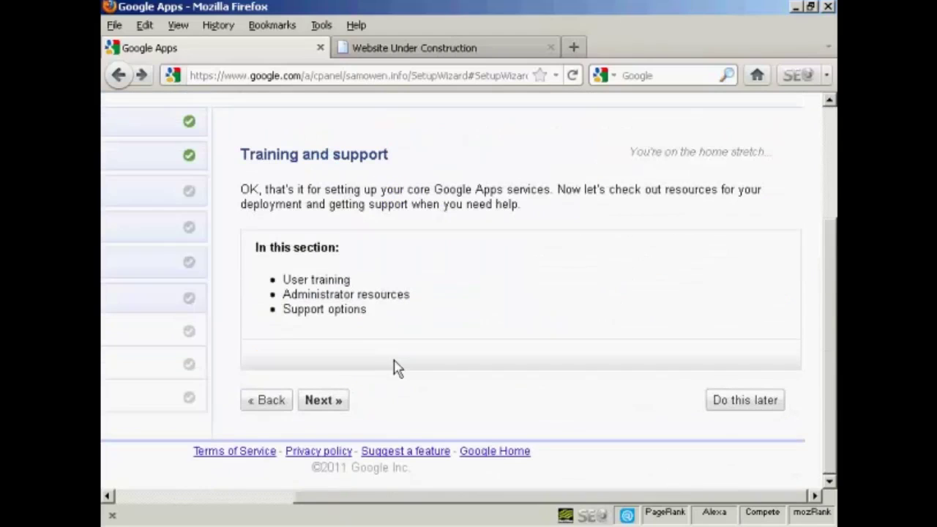